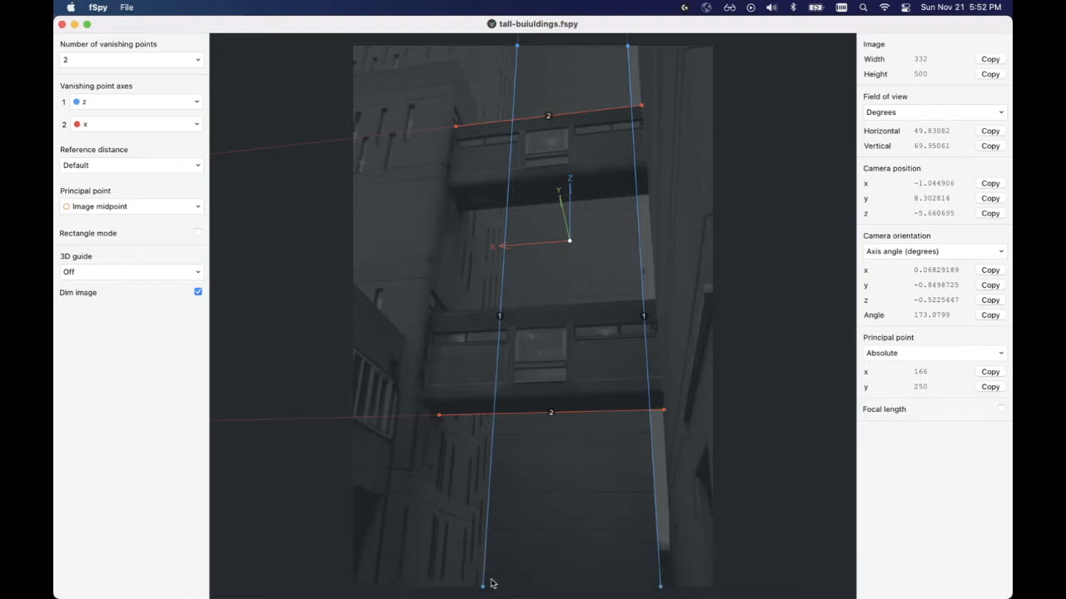
# Step: Fine-tune the lower endpoint of the left z-axis vanishing line against the building edge
pyautogui.moveTo(482, 586); pyautogui.dragTo(495, 581)
pyautogui.keyDown('shift'); pyautogui.moveTo(586, 555); pyautogui.dragTo(483, 586); pyautogui.keyUp('shift')
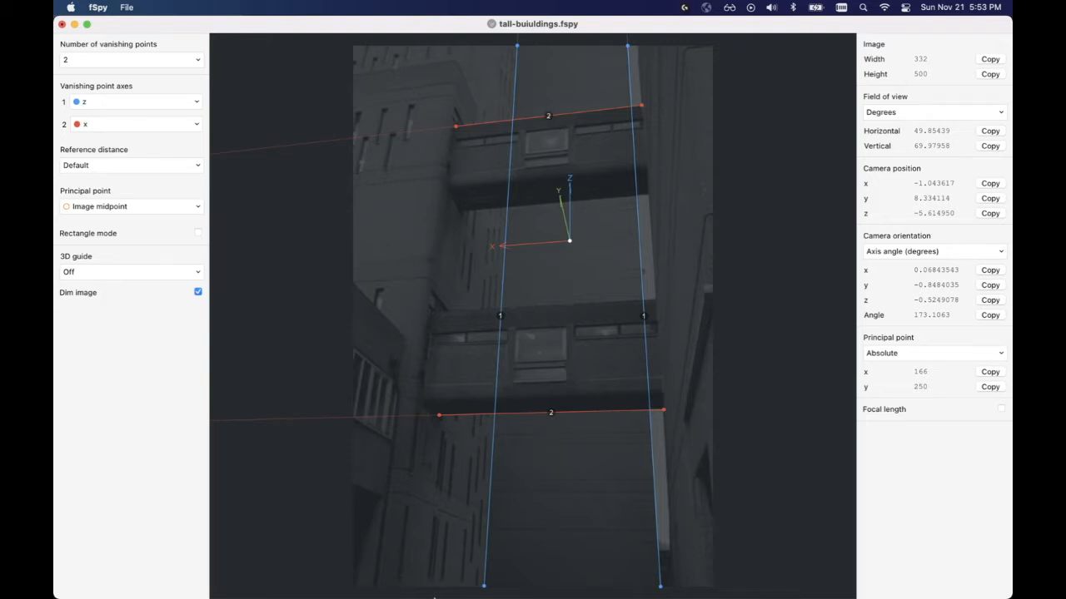
# Step: Switch to Blender and display the tall-buildings scene in solid shading
pyautogui.moveTo(203, 595)
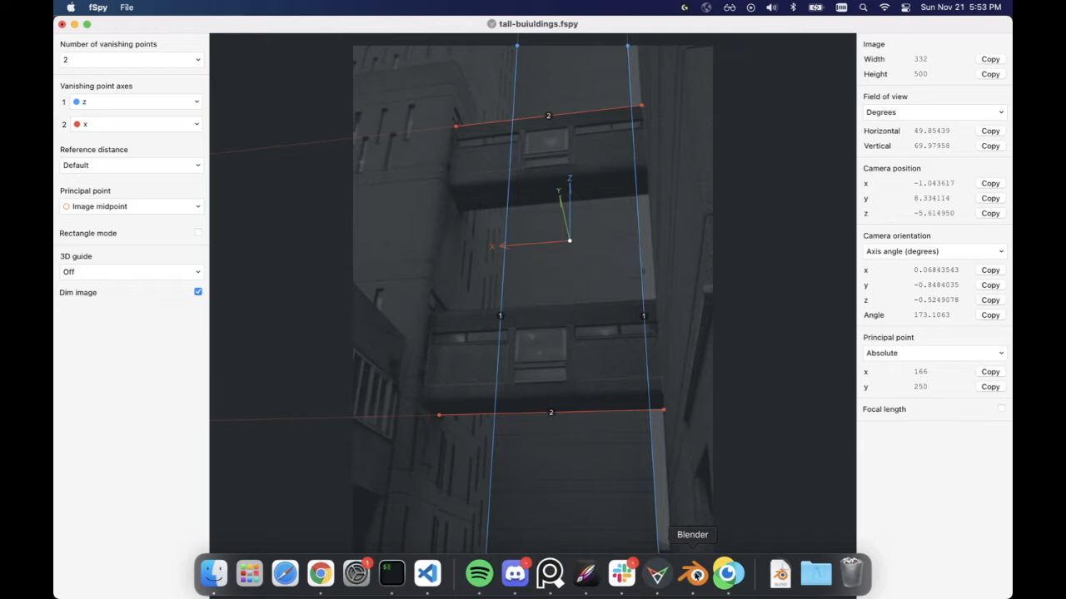
pyautogui.click(697, 575)
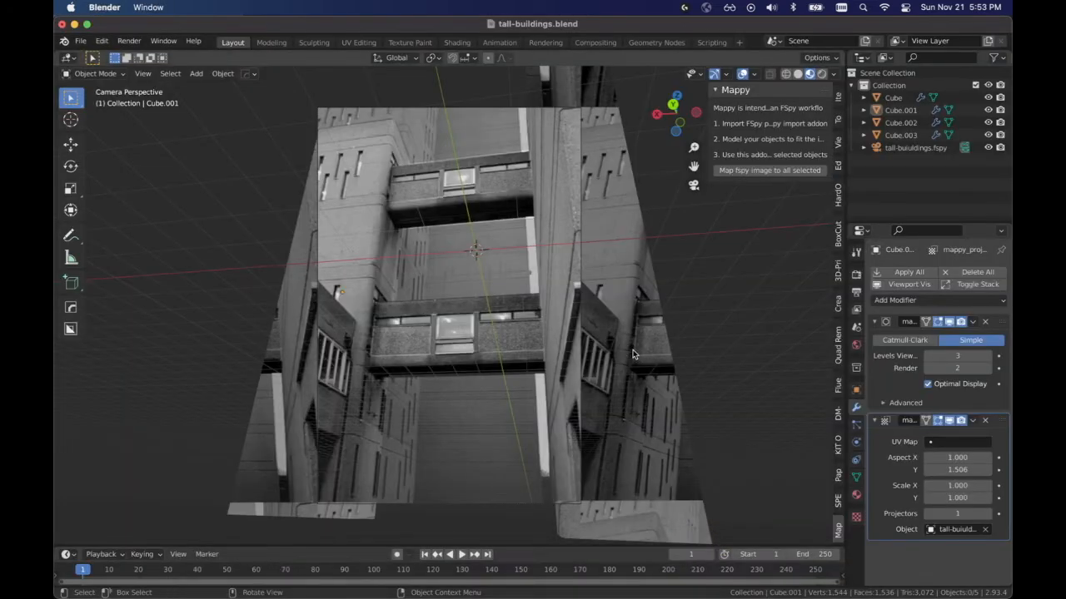
pyautogui.click(798, 74)
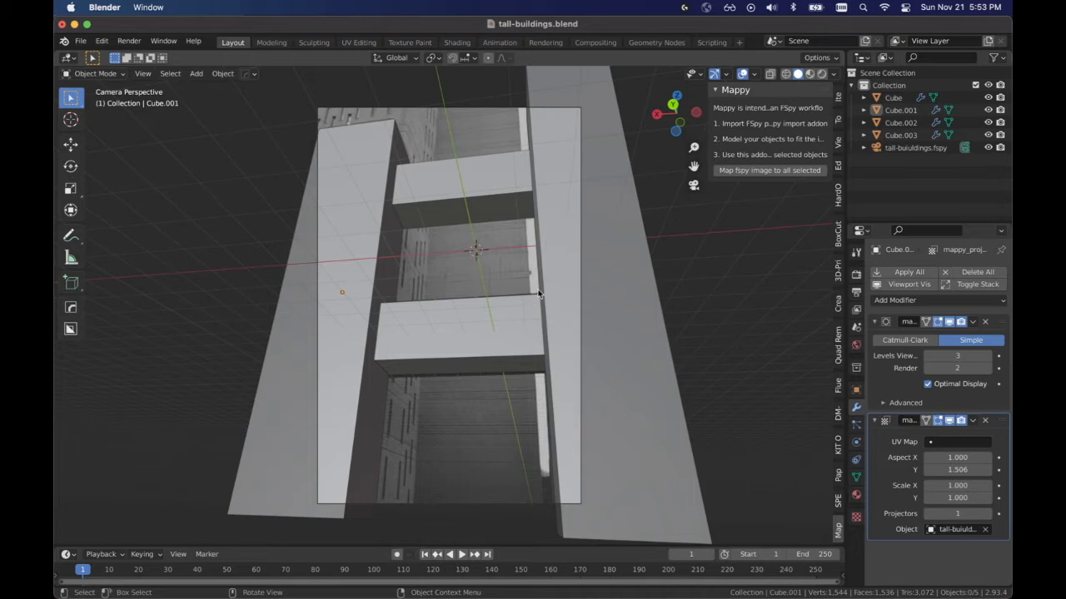
pyautogui.press('a')
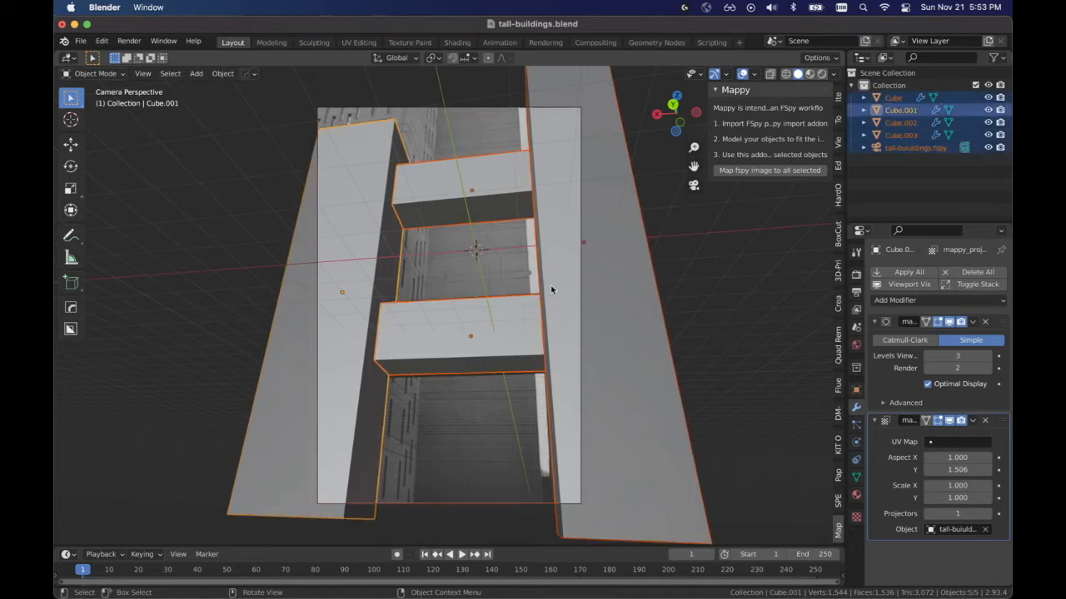
pyautogui.press('h')
pyautogui.hotkey('alt', 'h')
# Step: Hide both tower blocks and both bridge blocks one by one to expose the camera's background photo
pyautogui.click(549, 286)
pyautogui.press('h')
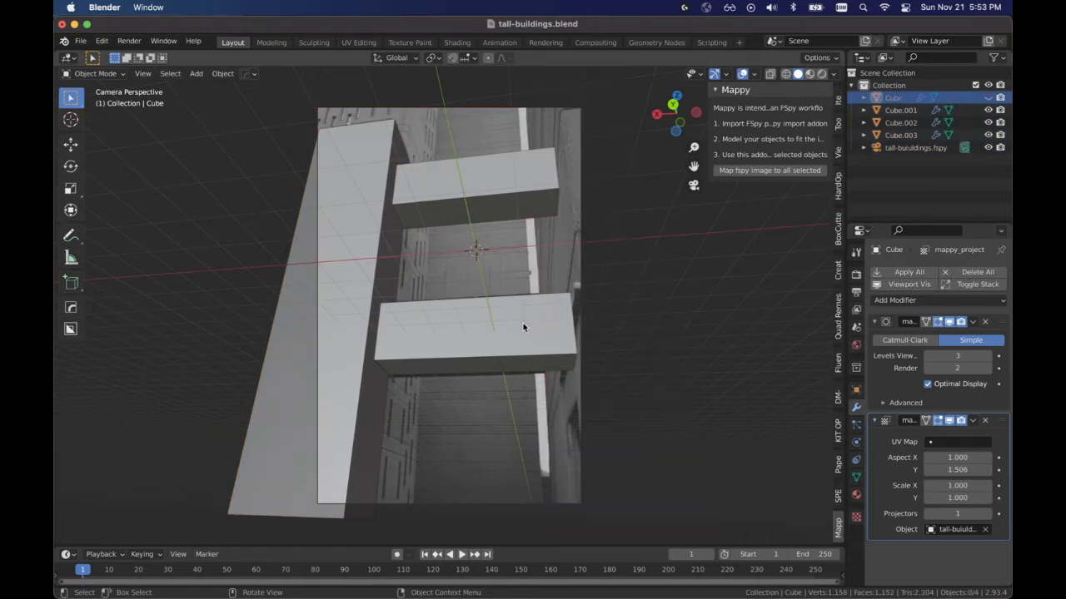
pyautogui.click(522, 321)
pyautogui.press('h')
pyautogui.click(346, 324)
pyautogui.press('h')
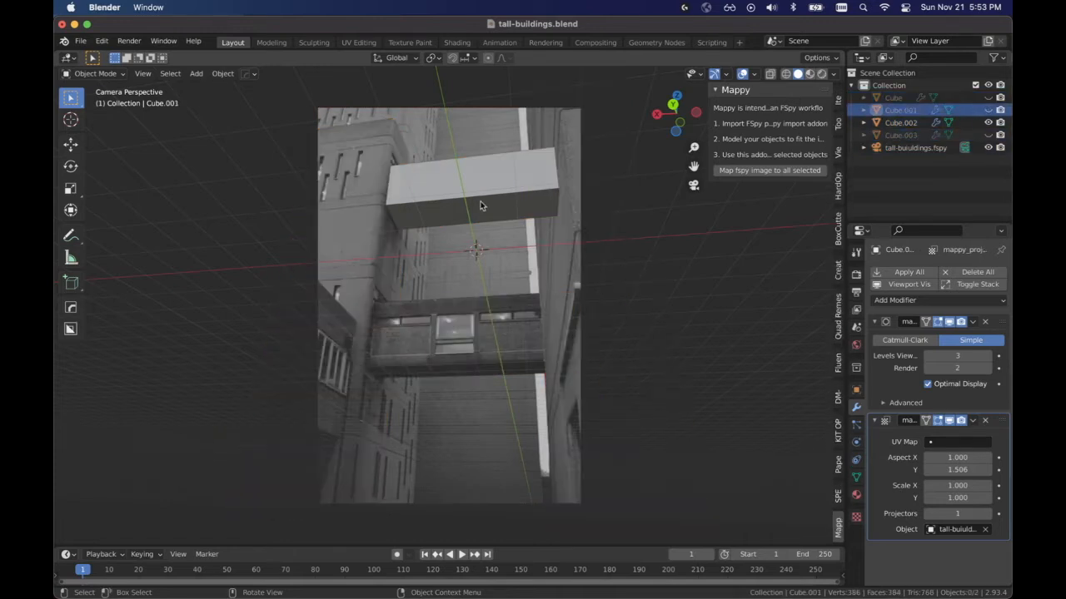
pyautogui.click(480, 185)
pyautogui.press('h')
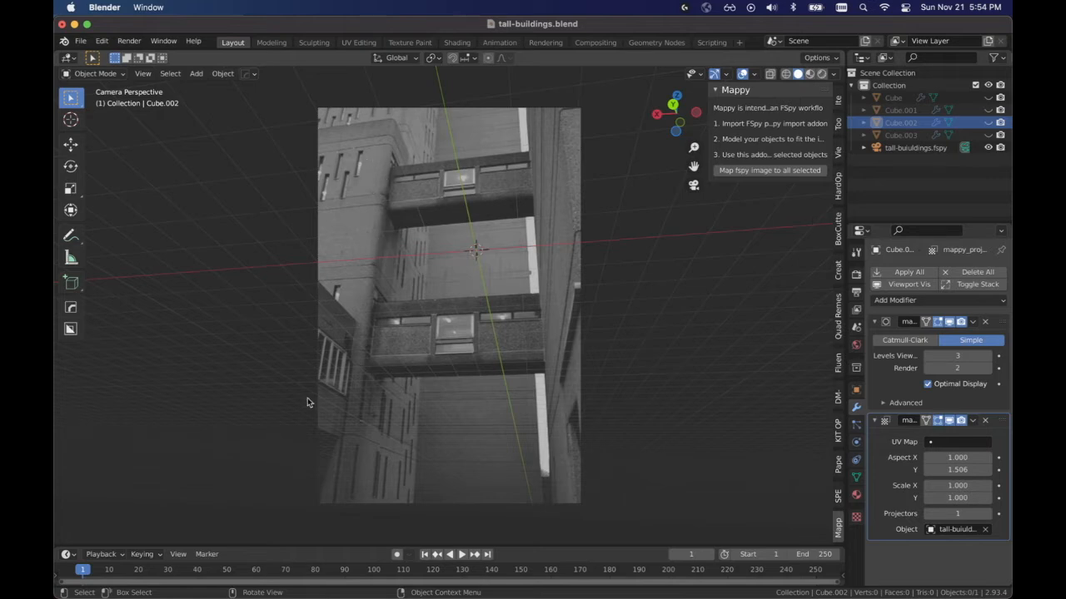
# Step: Expand the tall-buiuldings.fspy camera in the scene hierarchy and select its Camera.001 data
pyautogui.click(862, 147)
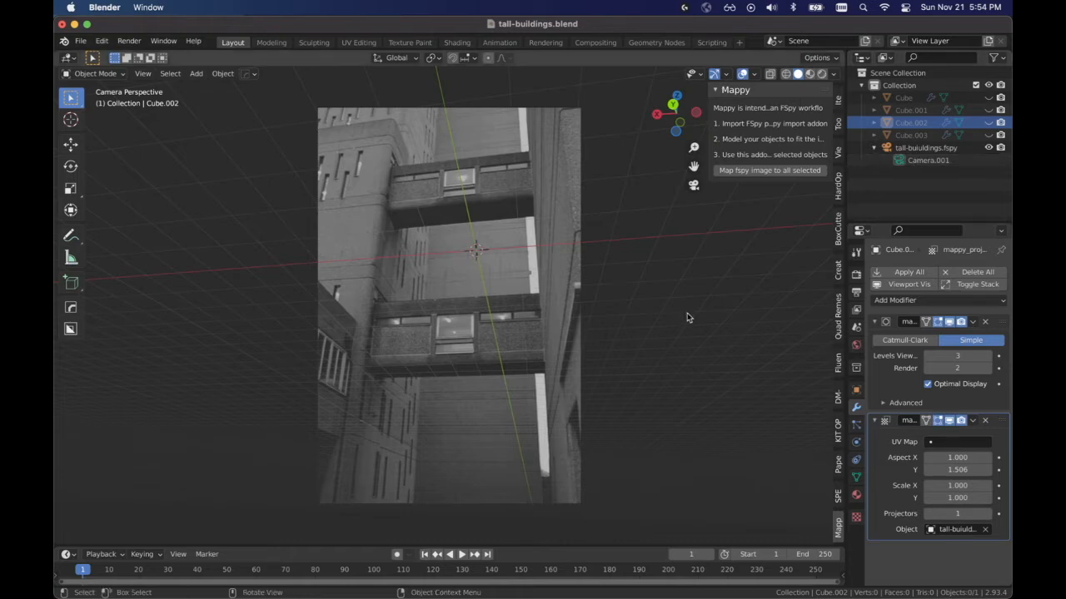
pyautogui.click(912, 160)
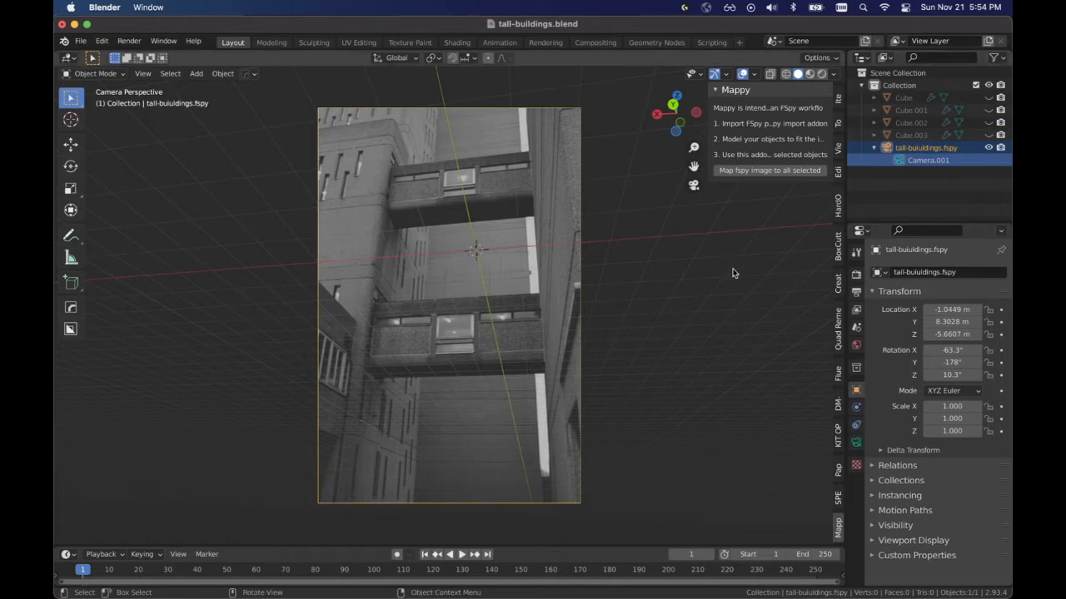
# Step: Unhide all the blocks and select the towers and bridges in turn to check them against the photo
pyautogui.hotkey('alt', 'h')
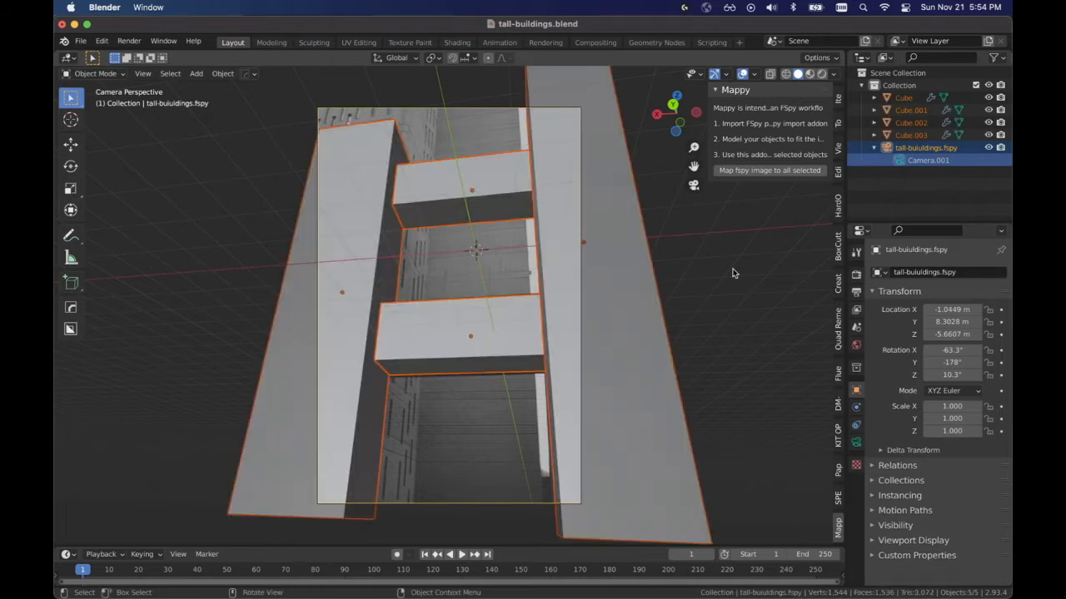
pyautogui.click(732, 298)
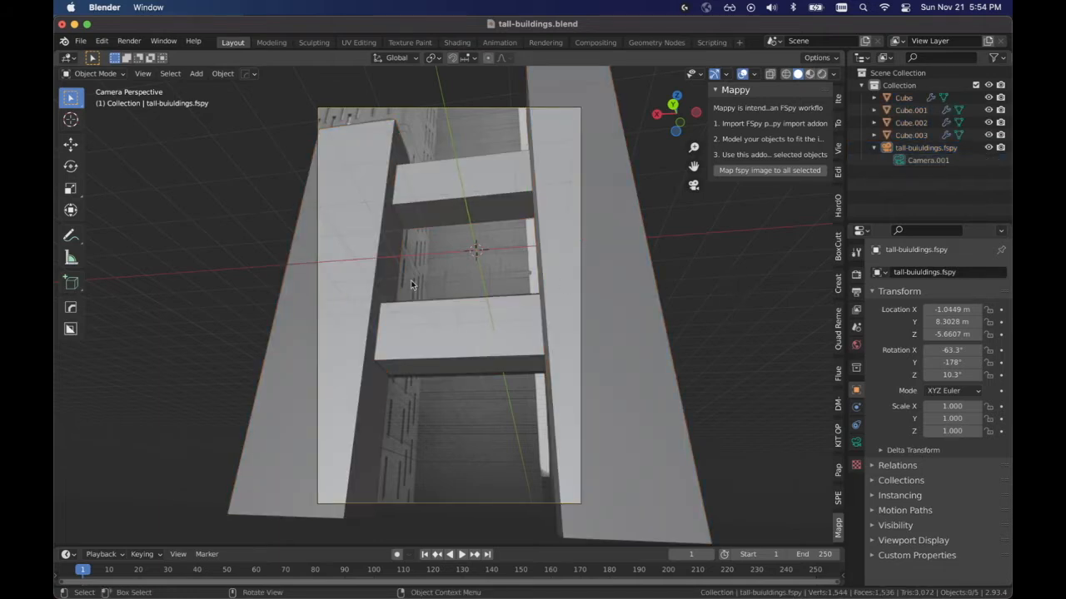
pyautogui.click(367, 307)
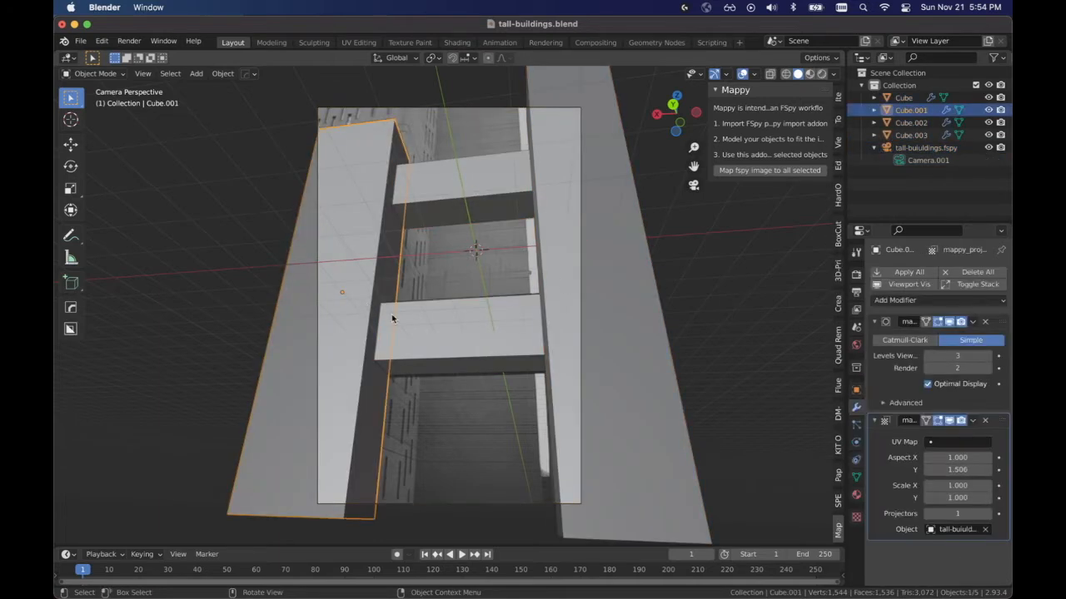
pyautogui.click(620, 348)
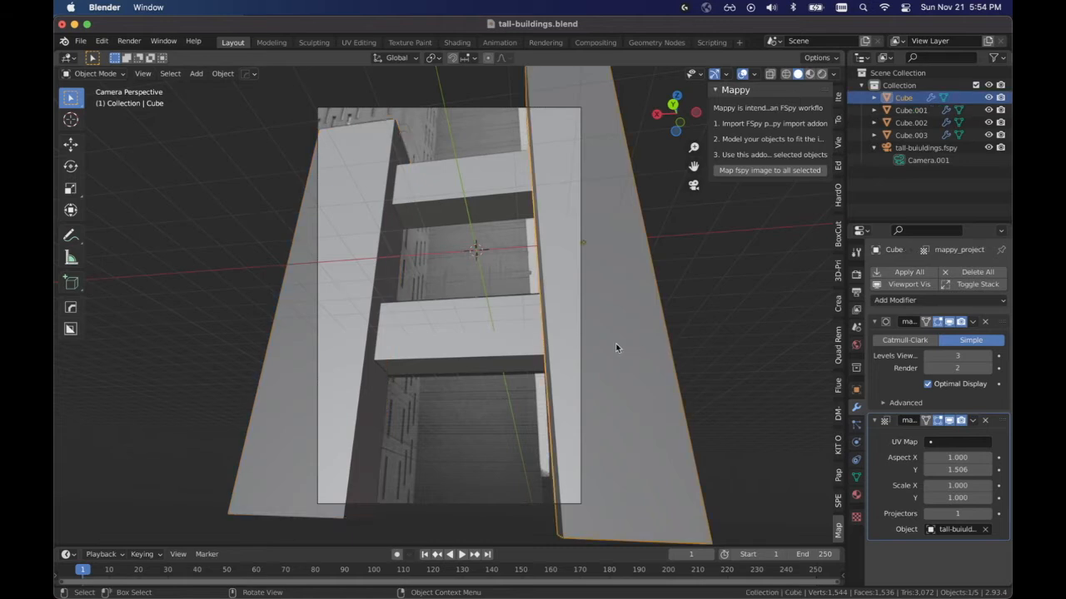
pyautogui.click(525, 335)
pyautogui.click(488, 188)
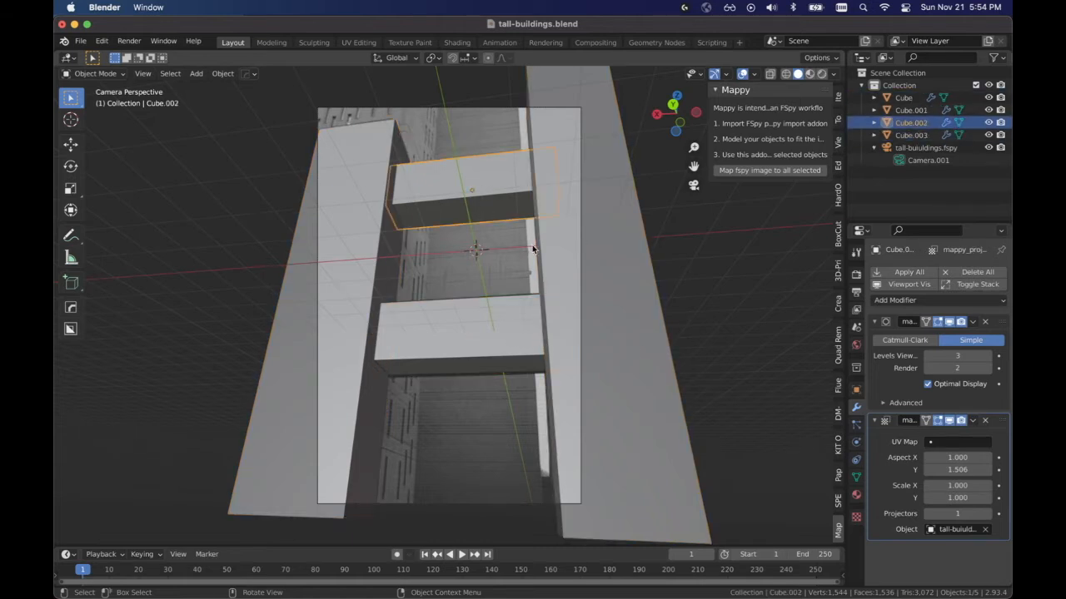
pyautogui.click(532, 245)
pyautogui.click(527, 264)
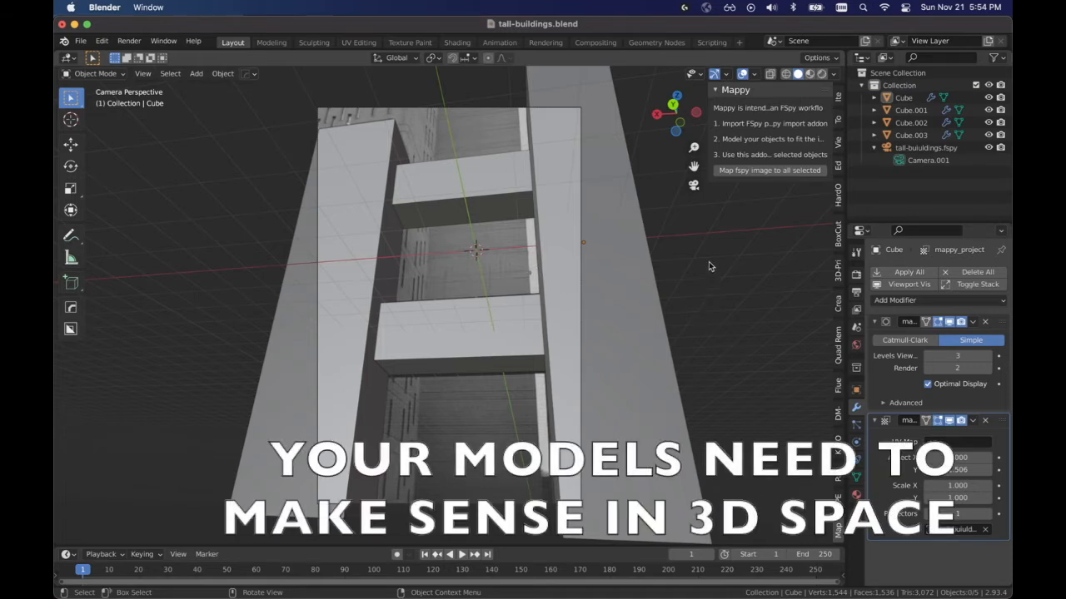
# Step: Examine how the towers and bridges sit in 3D space from outside the camera, and return to the camera view
pyautogui.moveTo(707, 257); pyautogui.dragTo(586, 340, button='middle')
pyautogui.scroll(-6, 684, 315)
pyautogui.scroll(4, 582, 334)
pyautogui.scroll(2, 583, 338)
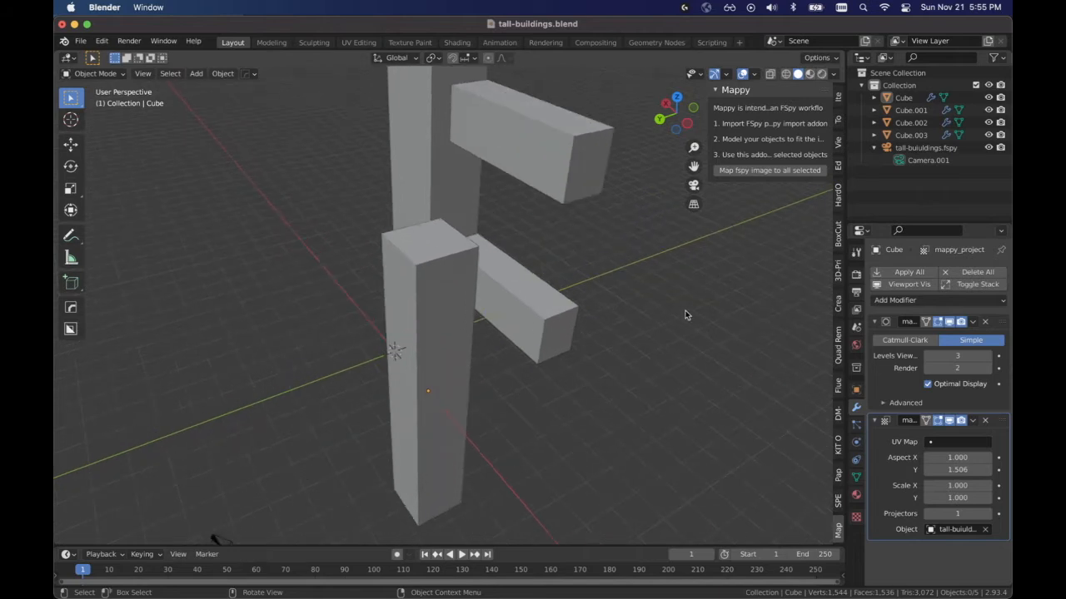
pyautogui.moveTo(707, 303); pyautogui.dragTo(787, 215, button='middle')
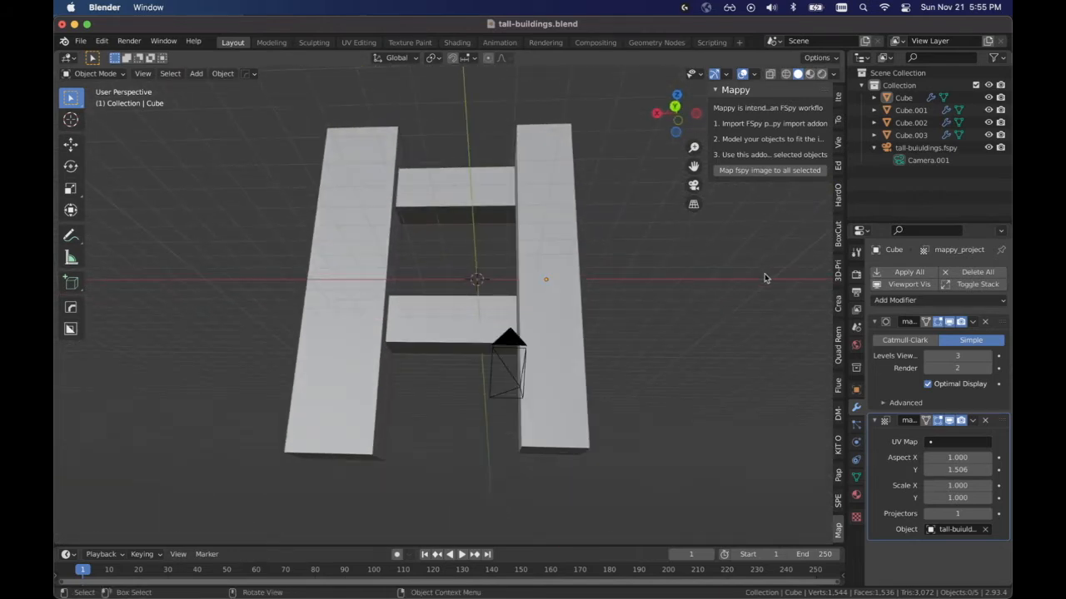
pyautogui.press('KP_0')
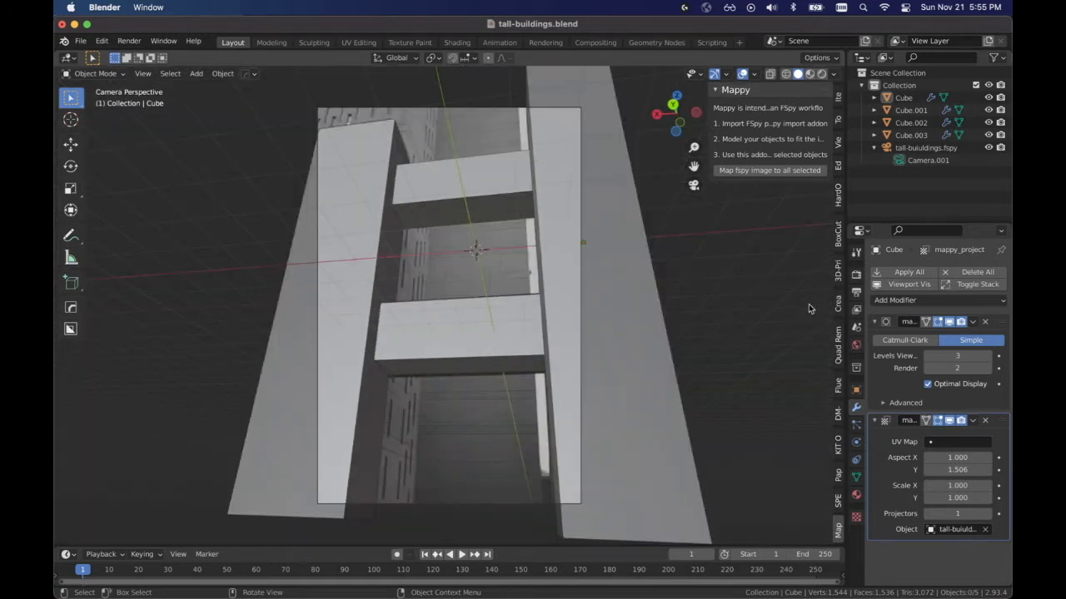
# Step: Select the lower bridge block and examine its depth relative to the two towers from several angles
pyautogui.click(448, 352)
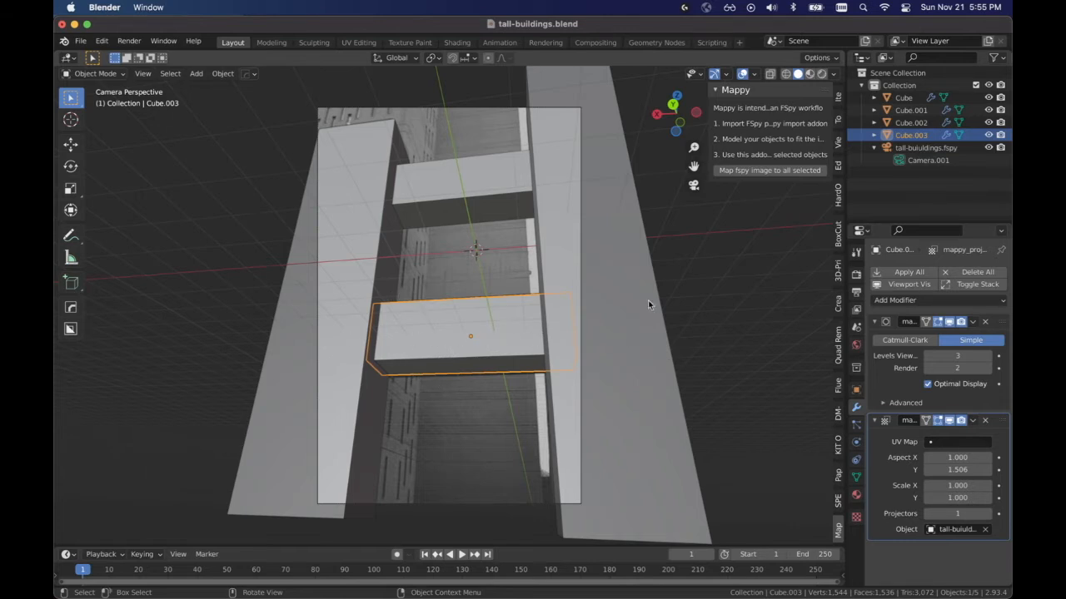
pyautogui.moveTo(768, 332); pyautogui.dragTo(637, 372, button='middle')
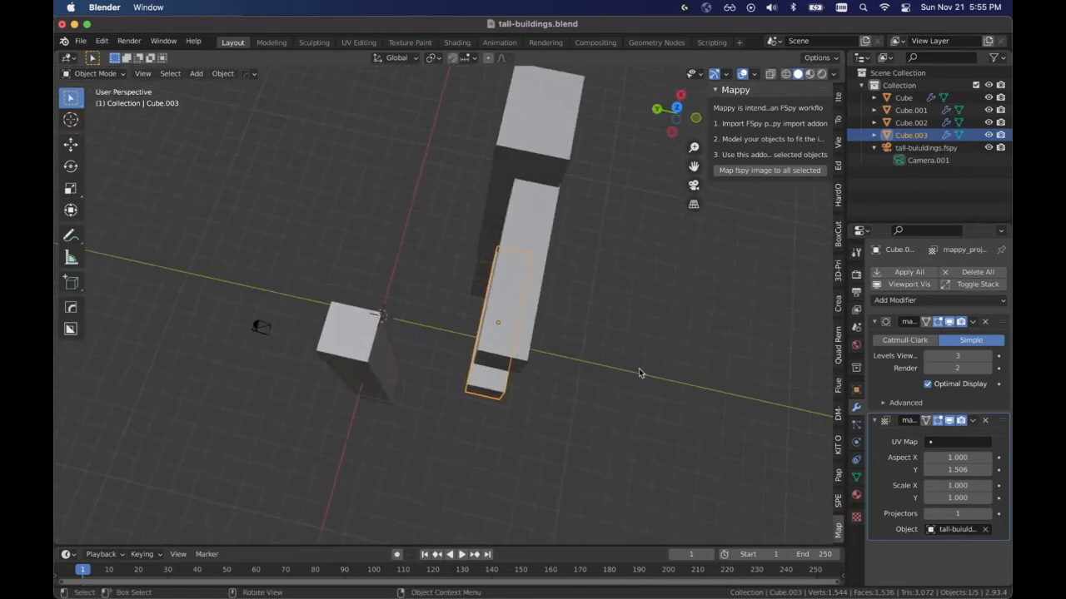
pyautogui.moveTo(614, 307); pyautogui.dragTo(590, 238, button='middle')
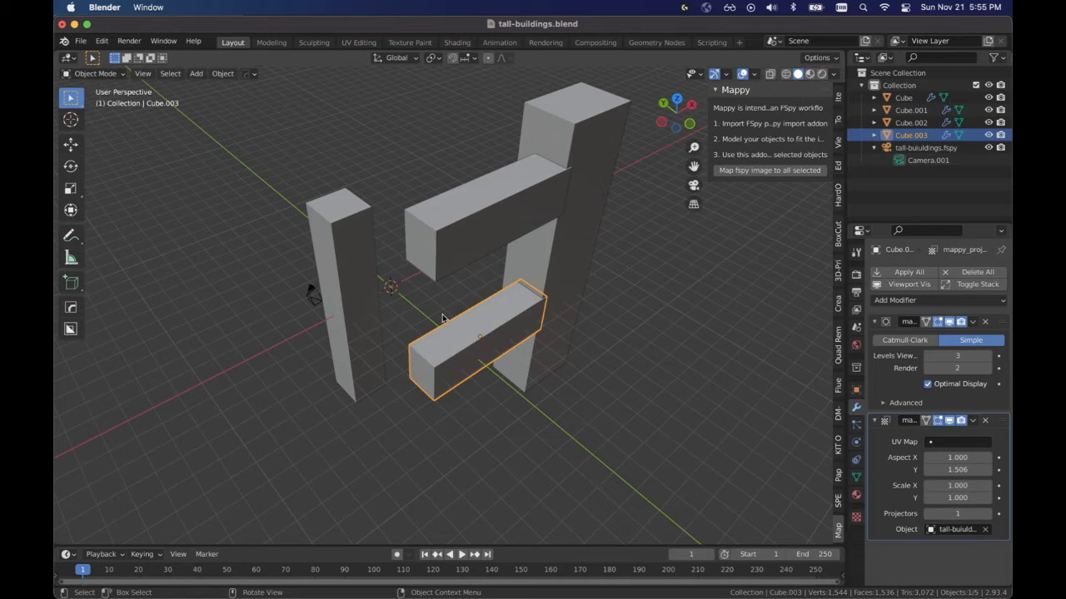
pyautogui.moveTo(624, 308); pyautogui.dragTo(658, 238, button='middle')
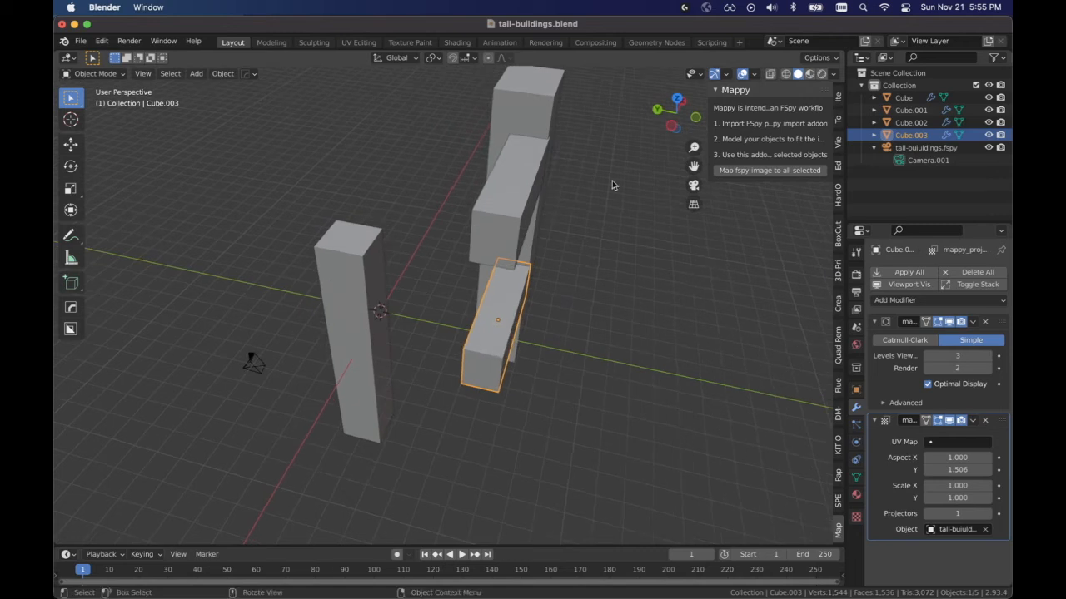
# Step: Select each tower and compare its depth and size with the bridges, ending back in the camera view
pyautogui.click(541, 128)
pyautogui.moveTo(734, 257); pyautogui.dragTo(715, 266, button='middle')
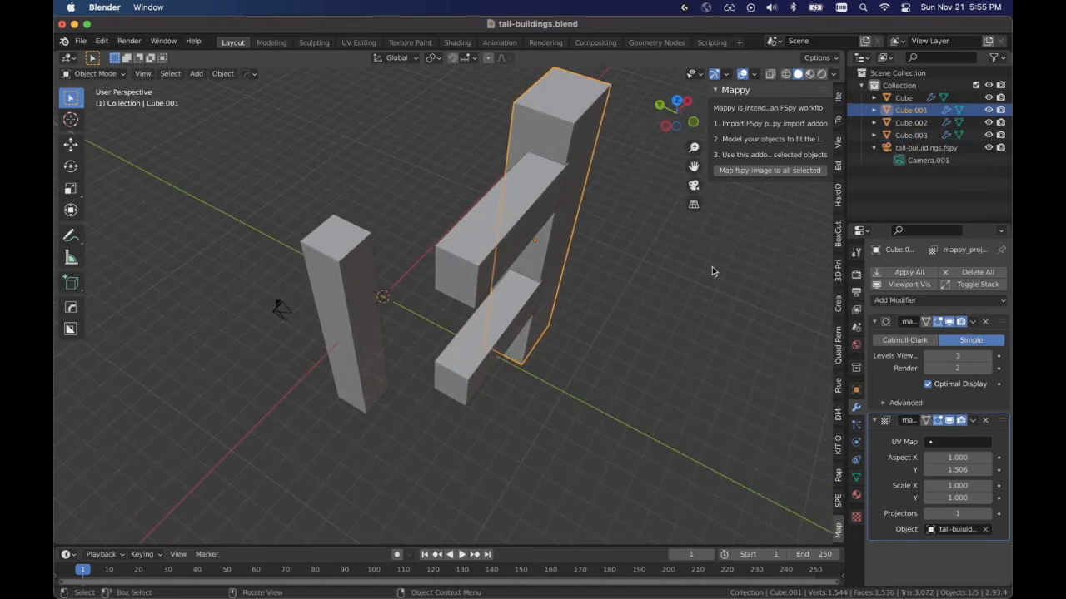
pyautogui.press('s')
pyautogui.press('Escape')
pyautogui.moveTo(675, 342); pyautogui.dragTo(727, 315, button='middle')
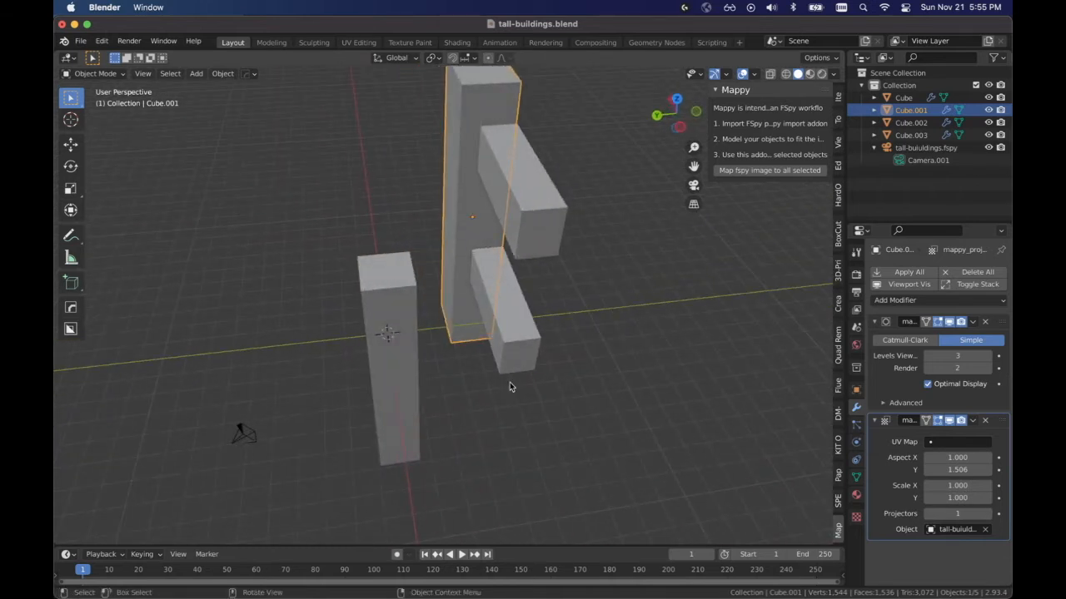
pyautogui.moveTo(593, 352); pyautogui.dragTo(655, 343, button='middle')
pyautogui.click(476, 372)
pyautogui.press('KP_0')
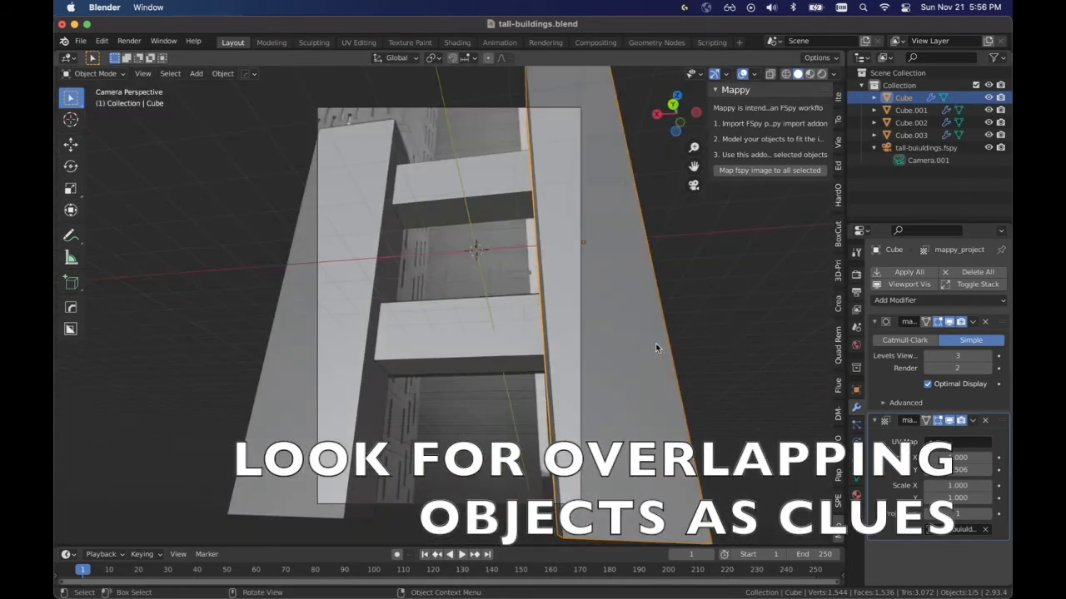
pyautogui.press('a')
pyautogui.press('h')
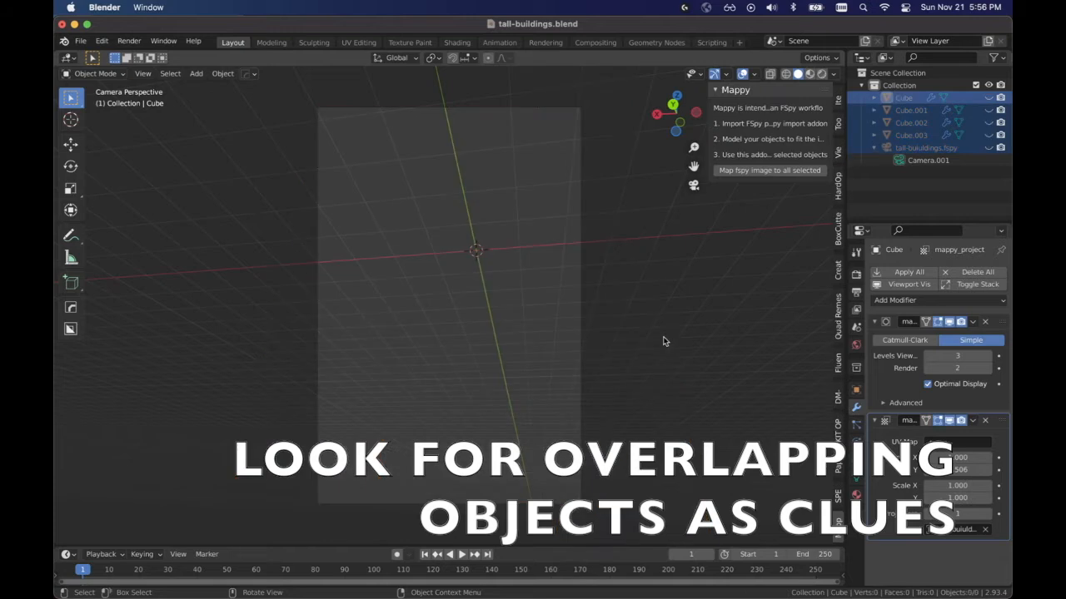
pyautogui.hotkey('alt', 'h')
# Step: Temporarily hide the right tower and lower bridge to check their overlap in the photo, and restore both blocks
pyautogui.click(560, 278)
pyautogui.press('h')
pyautogui.click(486, 356)
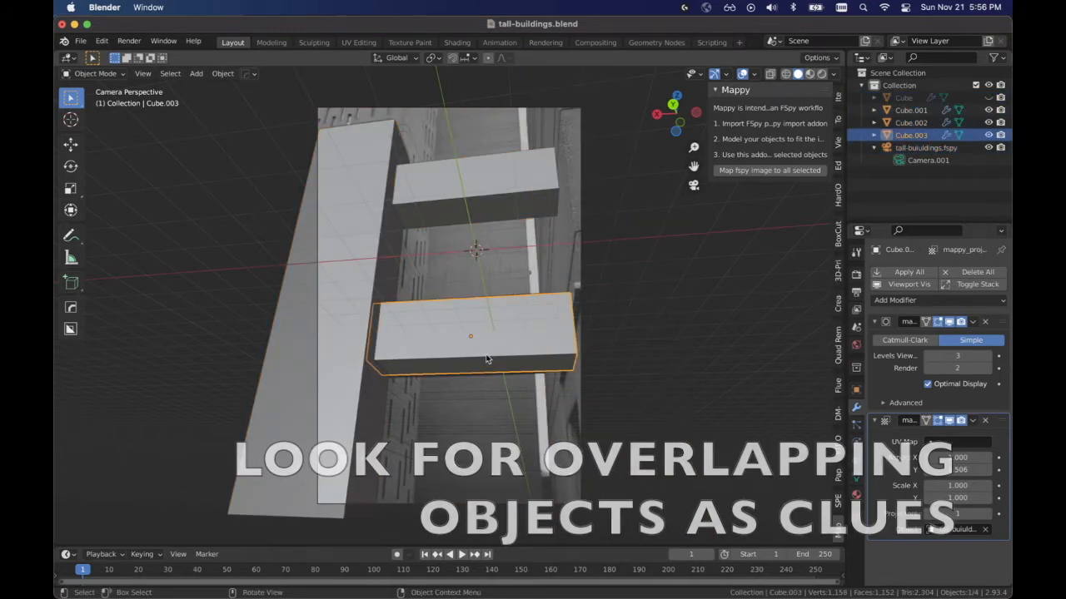
pyautogui.press('h')
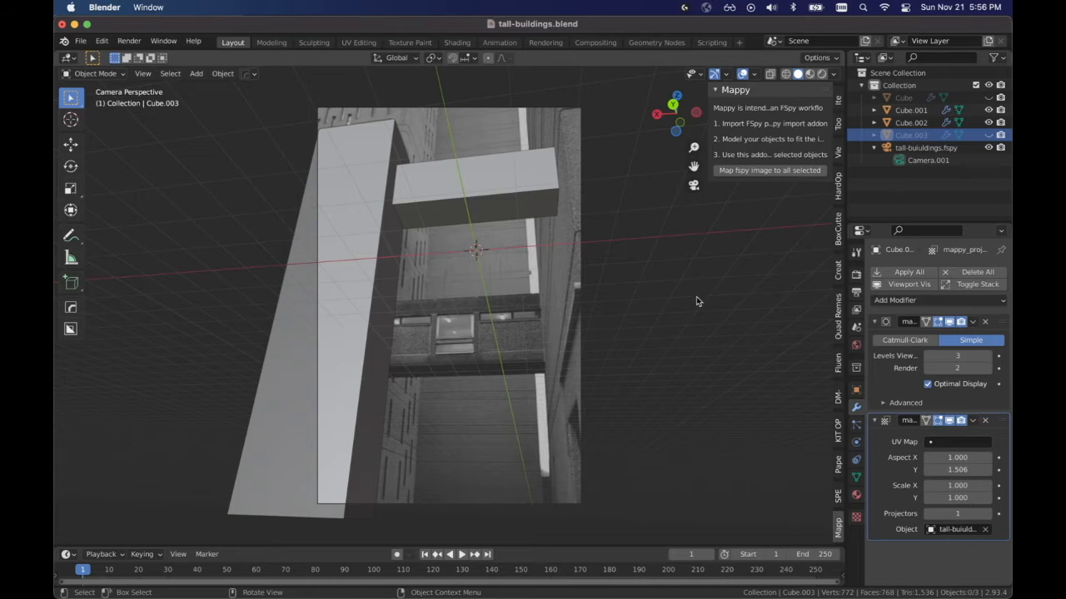
pyautogui.hotkey('alt', 'h')
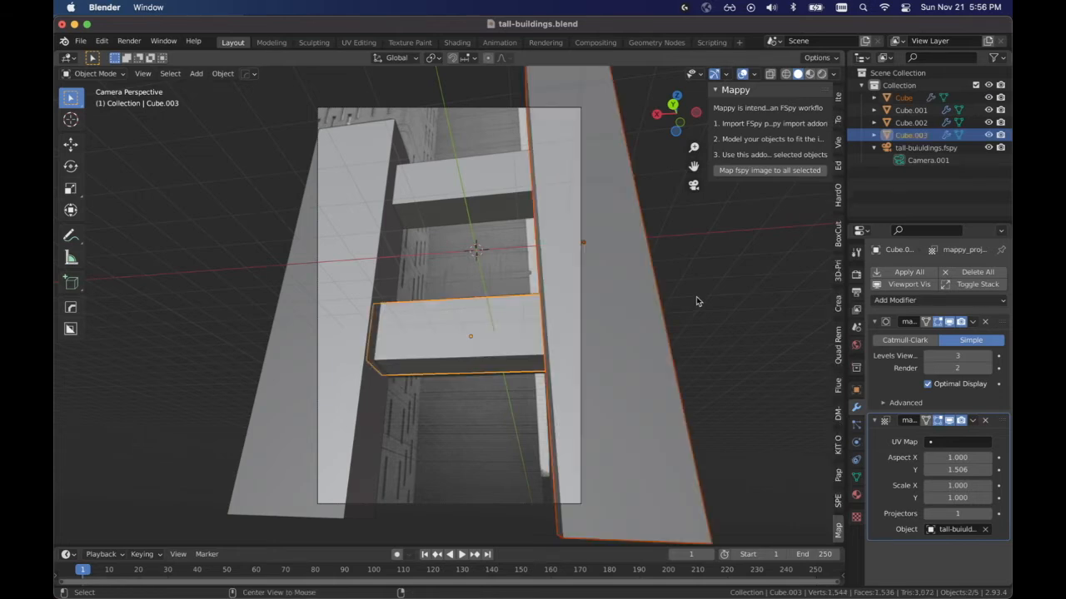
pyautogui.click(737, 275)
# Step: Inspect the gap between the right tower and the bridges from a different angle, and return to the camera view
pyautogui.moveTo(738, 275); pyautogui.dragTo(764, 275, button='middle')
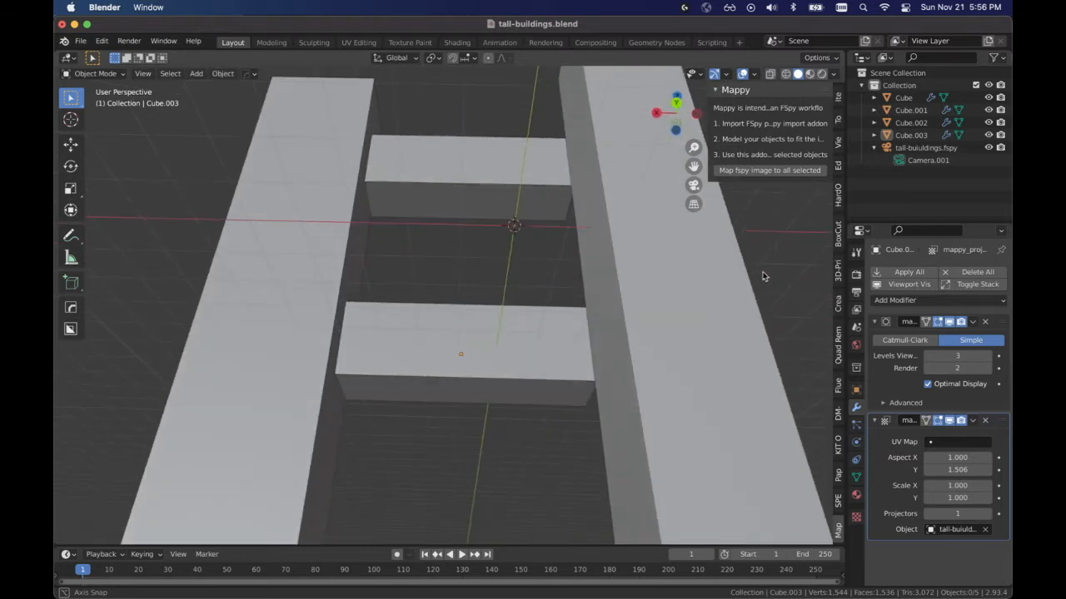
pyautogui.moveTo(496, 390); pyautogui.dragTo(468, 435, button='middle')
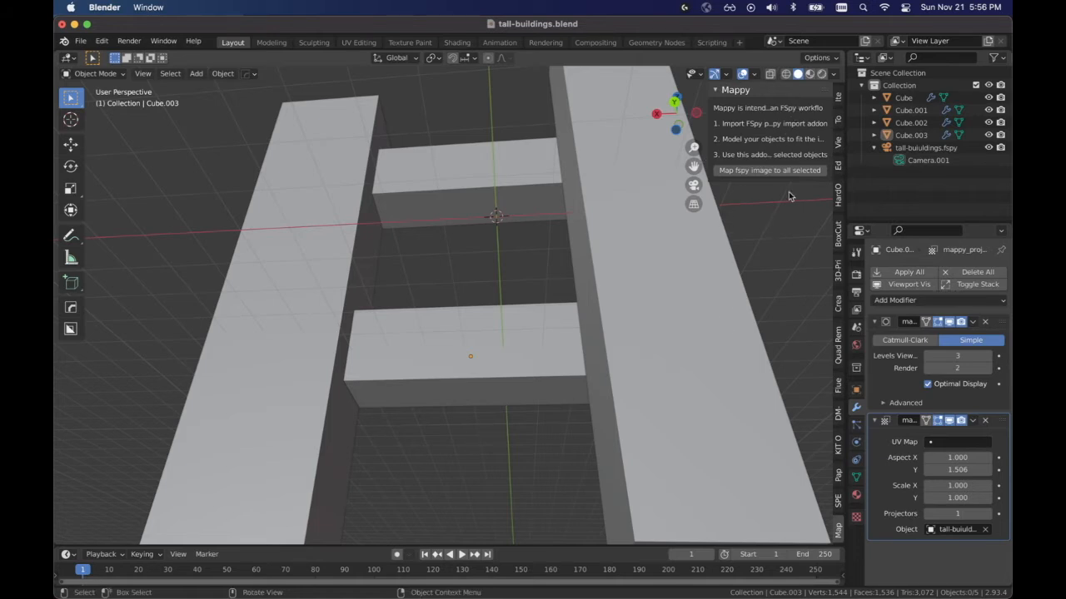
pyautogui.press('KP_0')
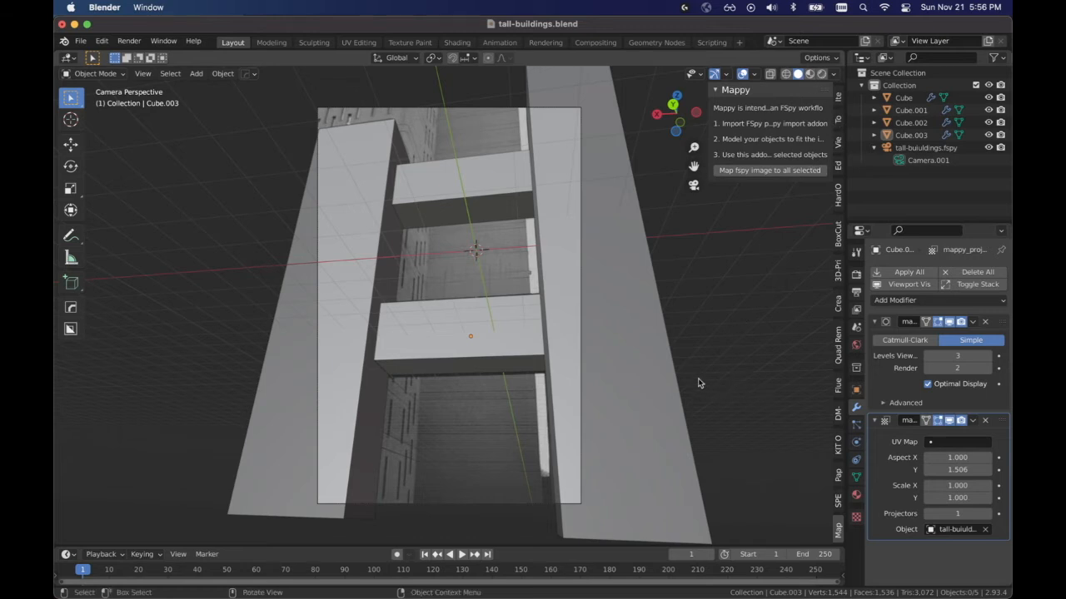
# Step: Hide the lower and upper bridge blocks to expose the bridges in the background photo
pyautogui.click(484, 334)
pyautogui.press('h')
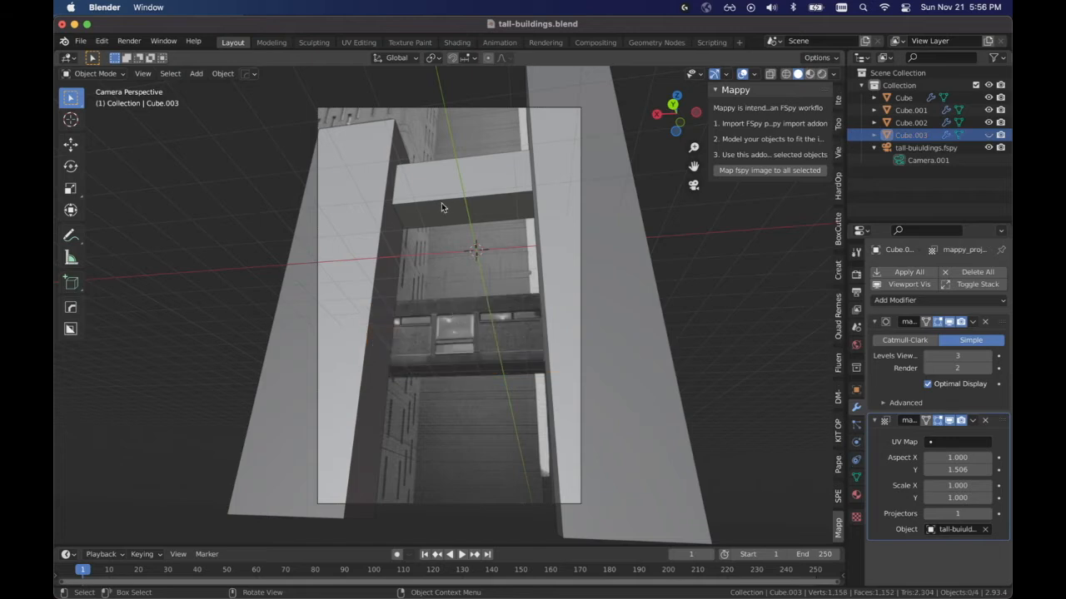
pyautogui.click(442, 202)
pyautogui.press('h')
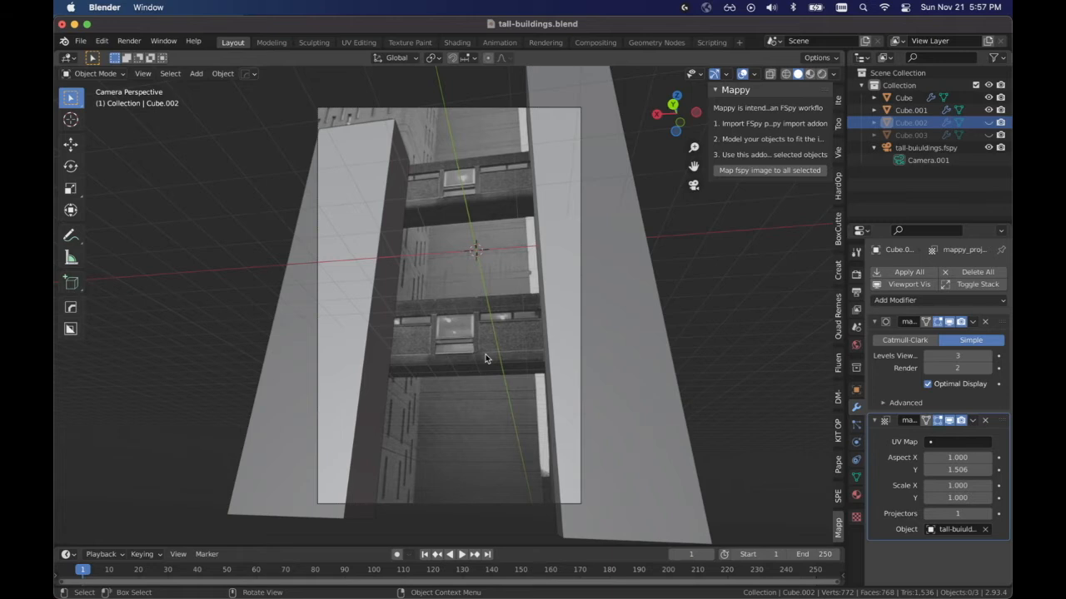
# Step: Restore the two hidden bridge blocks and hide only the lower bridge to expose it in the background photo
pyautogui.hotkey('alt', 'h')
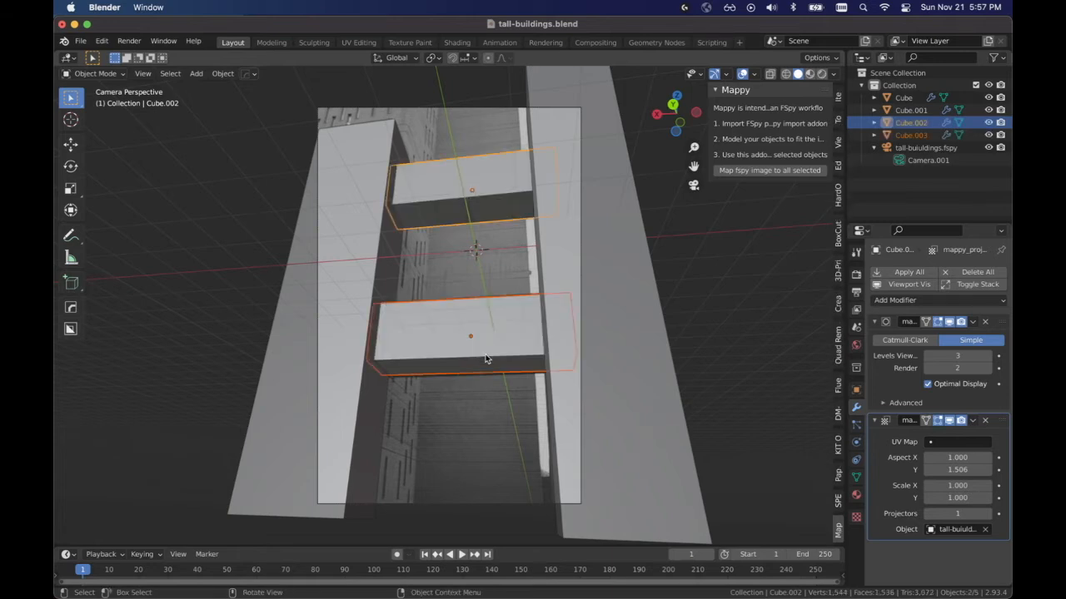
pyautogui.click(488, 339)
pyautogui.press('h')
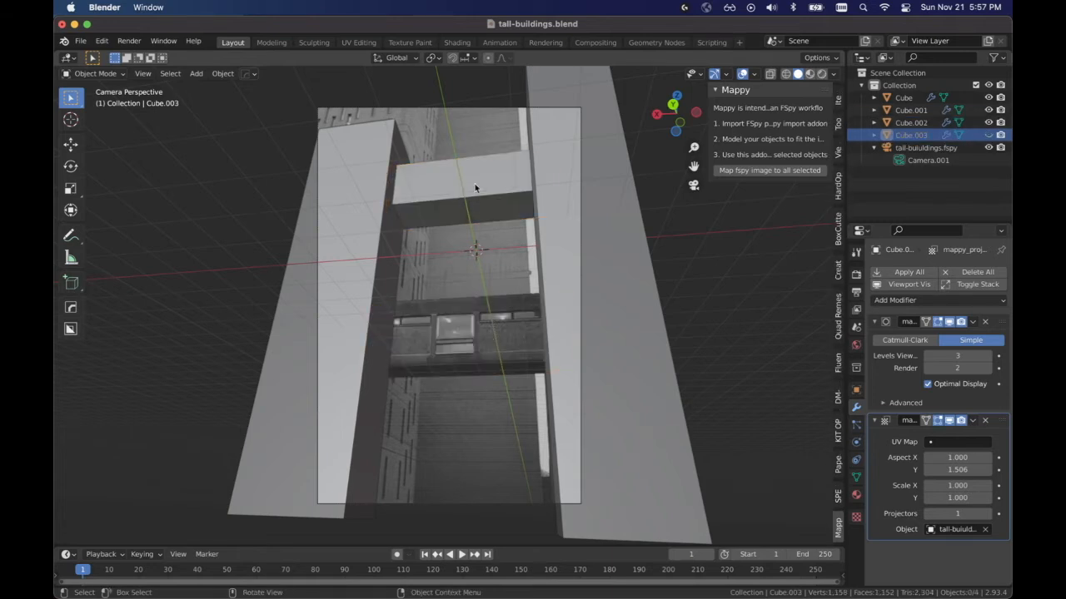
# Step: Duplicate the upper bridge in place and try moving the copy about 6.8 m down along global Z
pyautogui.click(476, 169)
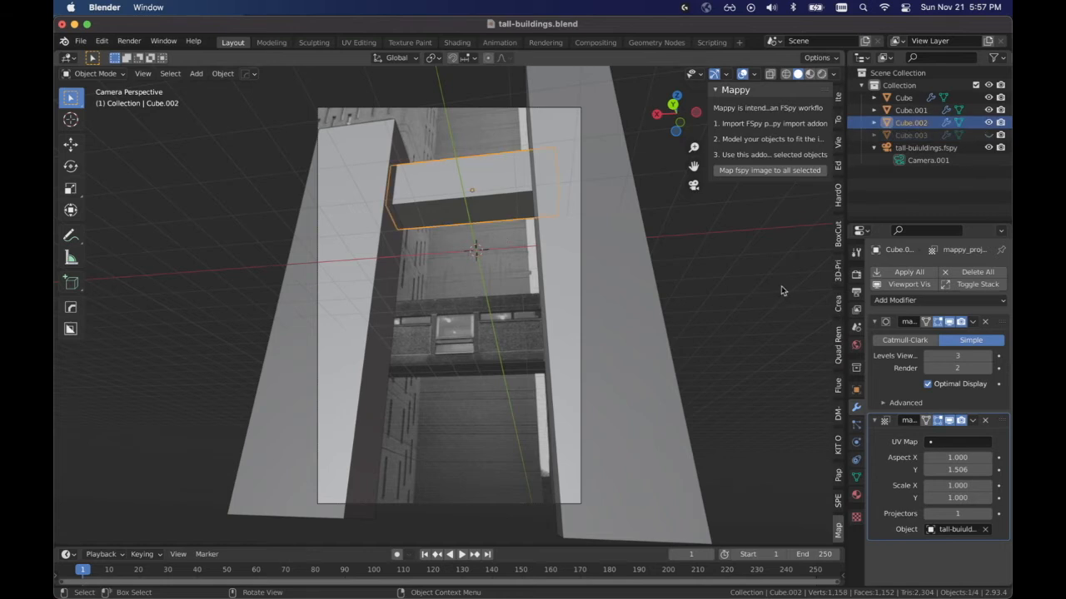
pyautogui.hotkey('shift', 'd')
pyautogui.press('z')
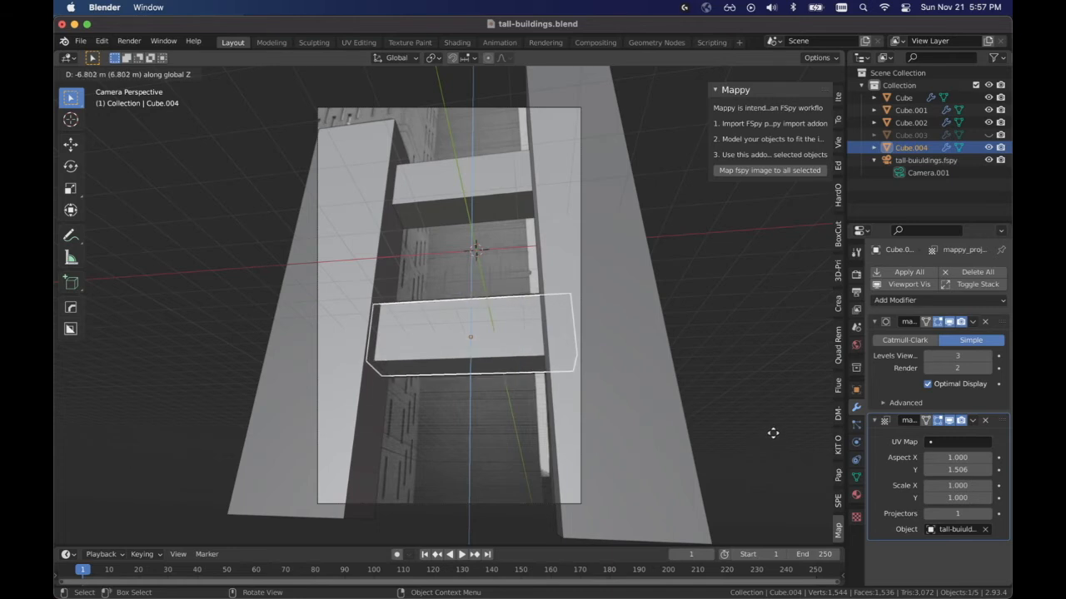
pyautogui.press('Escape')
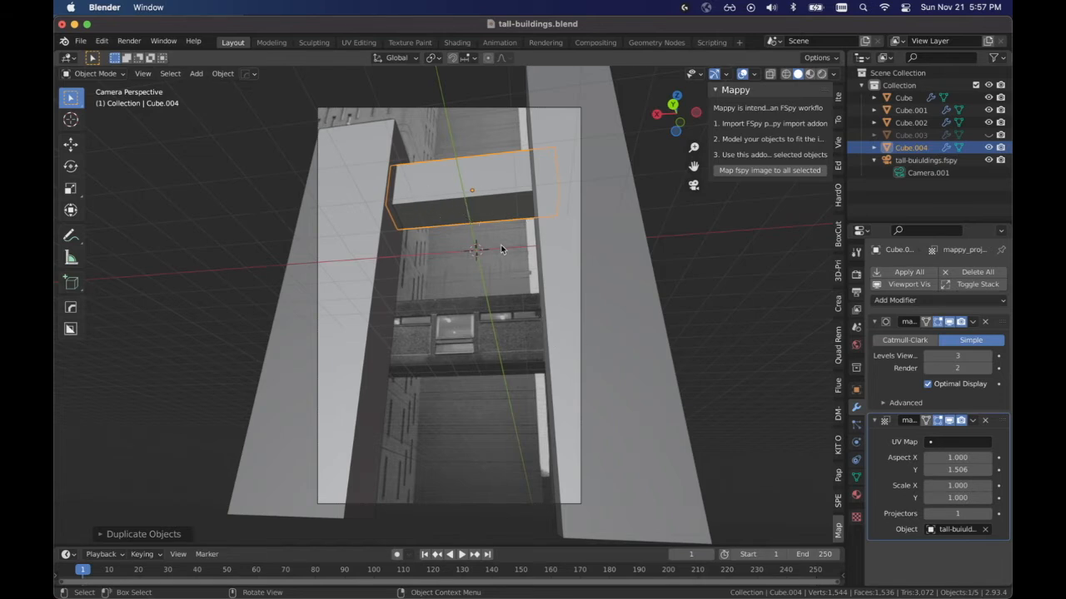
# Step: Try flattening the duplicated bridge along the global Z axis only
pyautogui.press('s')
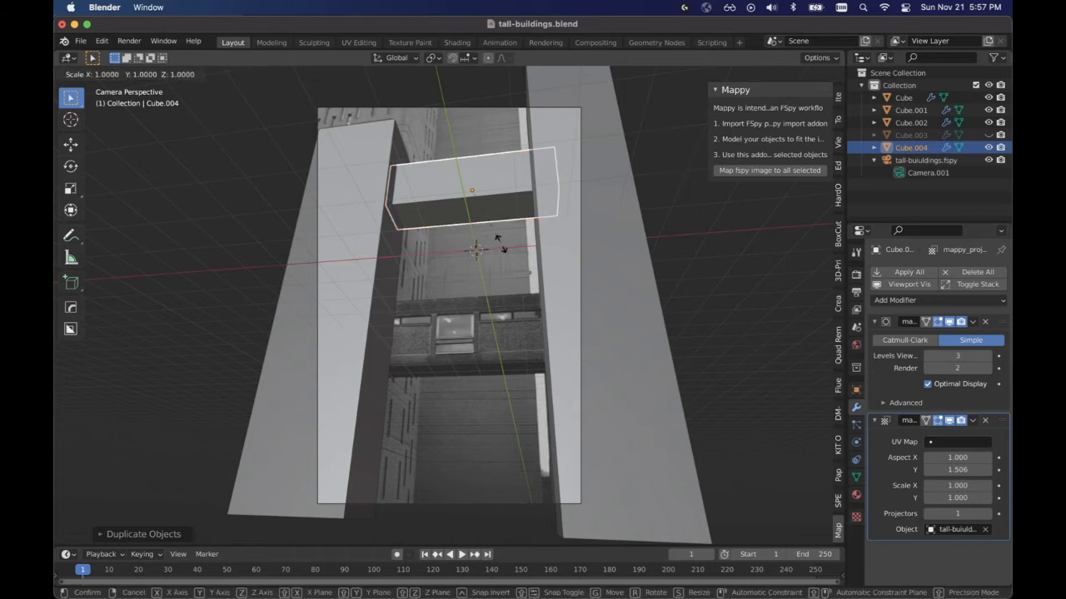
pyautogui.press('z')
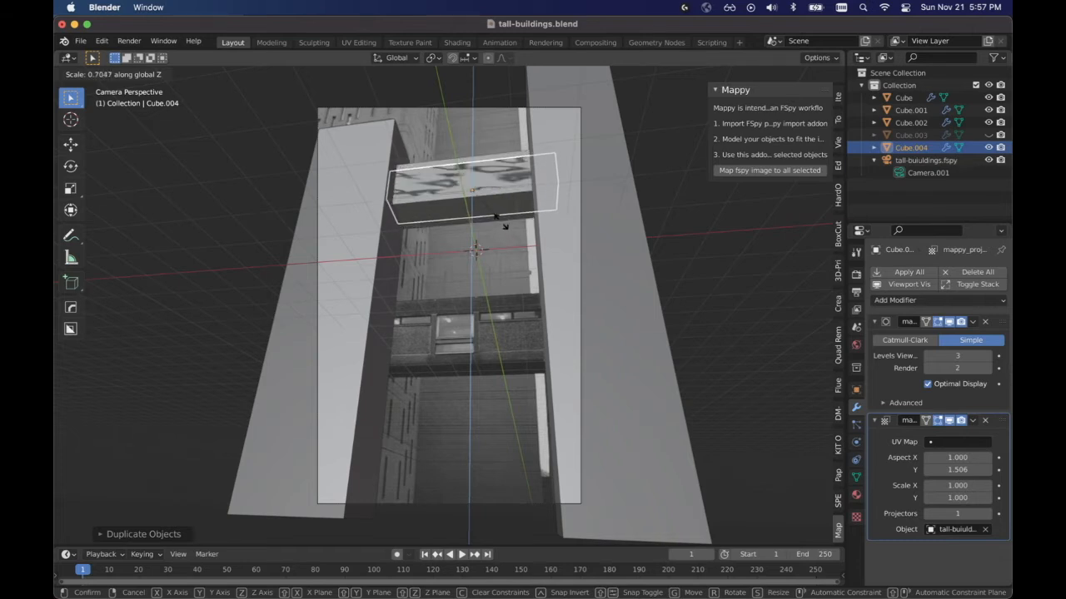
pyautogui.click(503, 239)
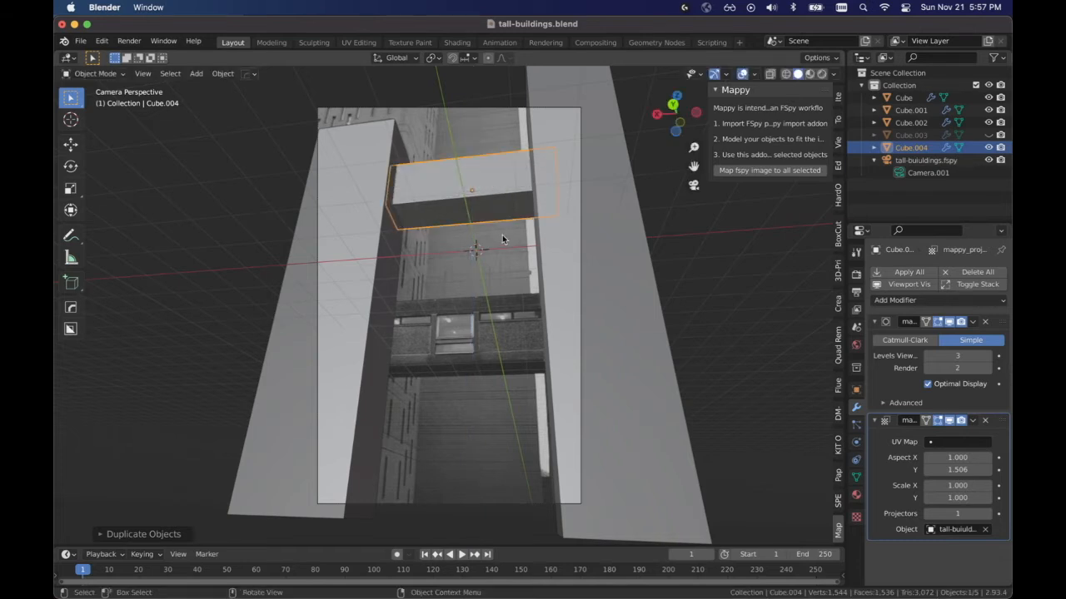
pyautogui.press('s')
pyautogui.press('z')
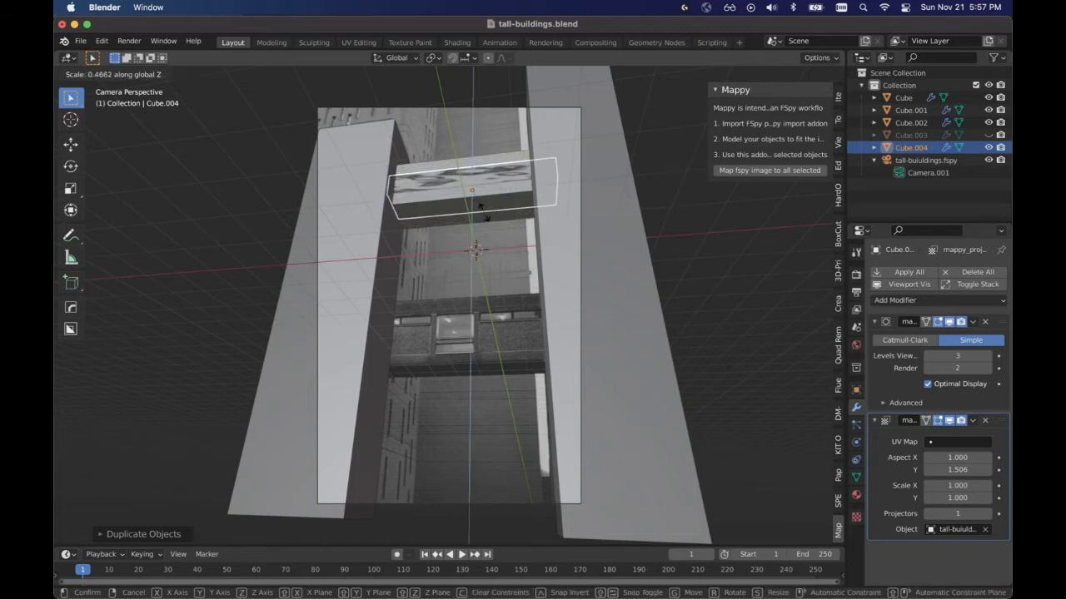
pyautogui.rightClick(493, 229)
pyautogui.press('s')
pyautogui.press('z')
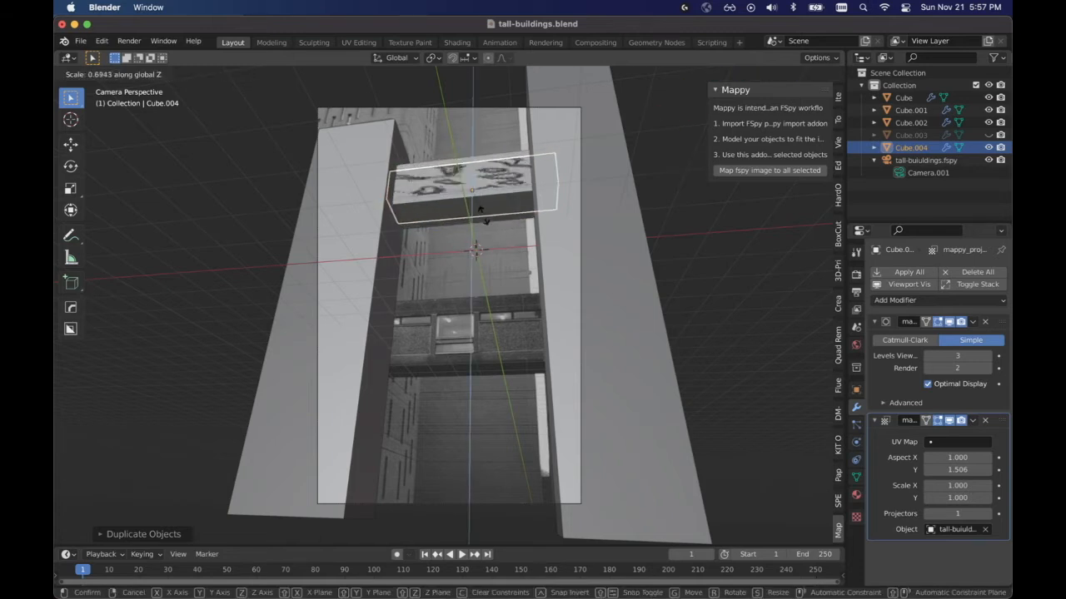
pyautogui.click(480, 216)
# Step: Try stretching the duplicated bridge along global Y by a factor of about 1.49
pyautogui.press('s')
pyautogui.press('y')
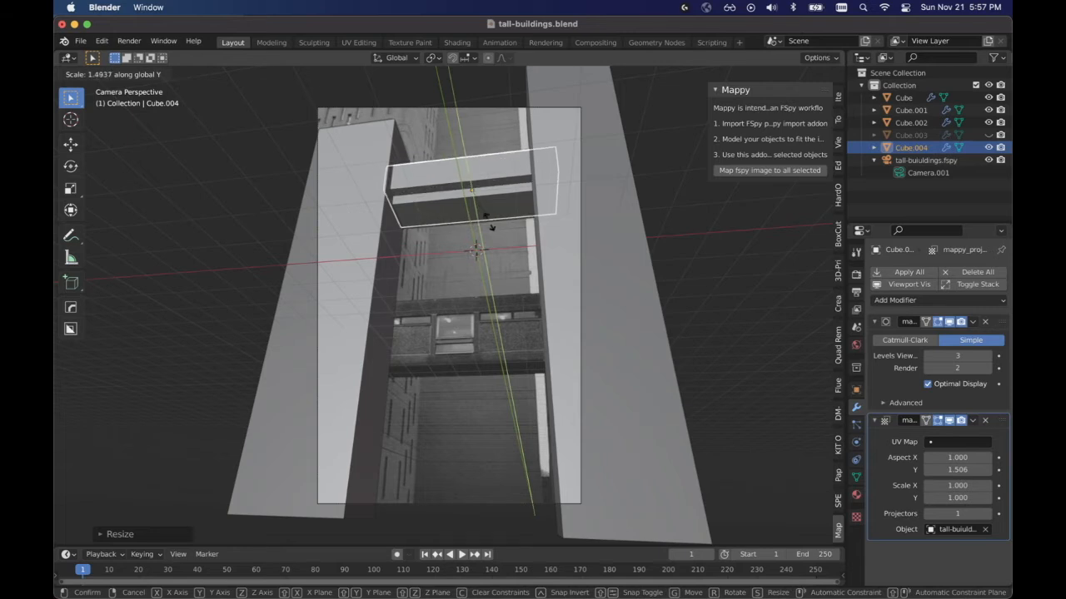
pyautogui.click(491, 231)
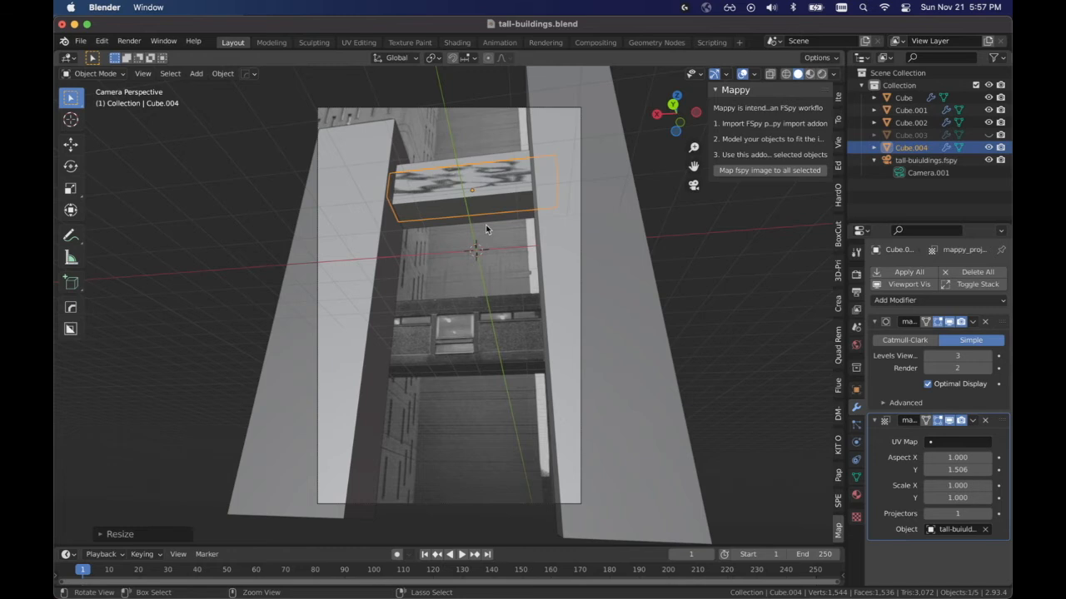
# Step: Undo the scaling and the duplication of the upper bridge, and clear the selection
pyautogui.hotkey('ctrl', 'z')
pyautogui.click(744, 231)
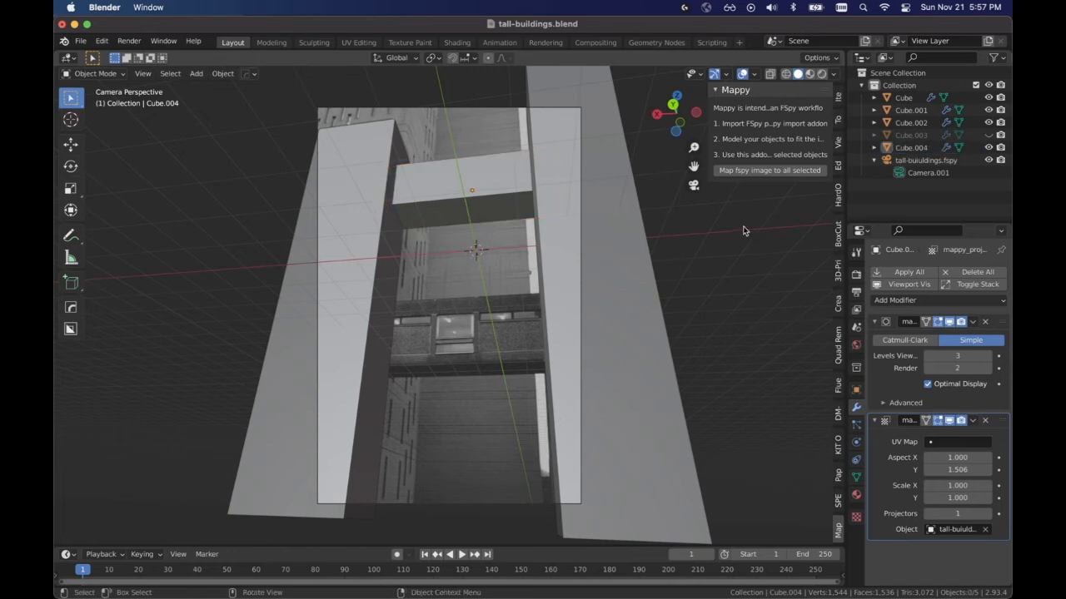
pyautogui.hotkey('ctrl', 'z')
pyautogui.hotkey('ctrl', 'z')
pyautogui.hotkey('ctrl', 'z')
pyautogui.hotkey('ctrl', 'z')
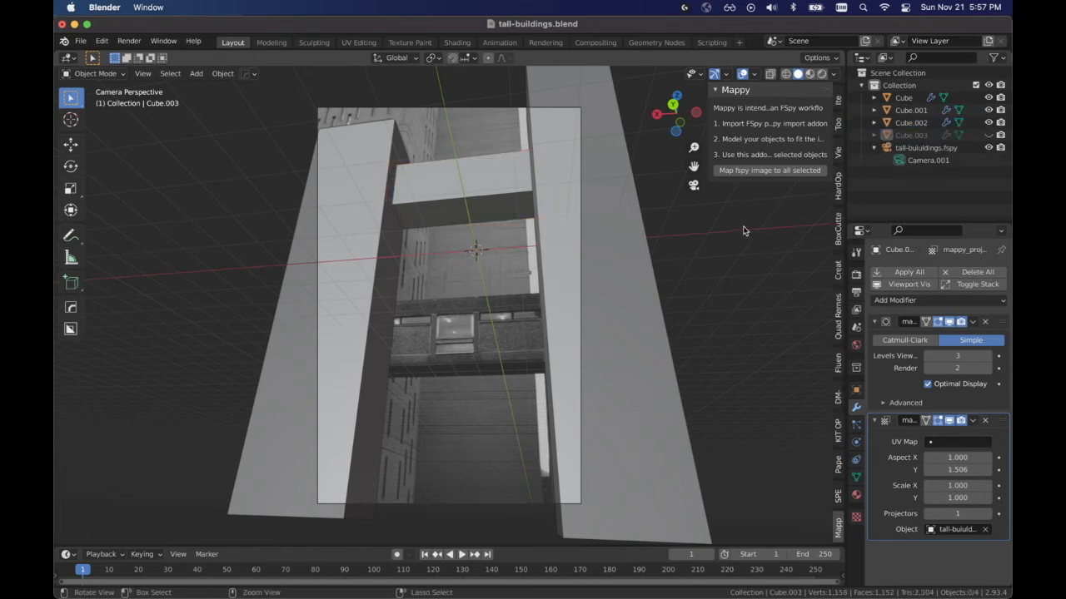
pyautogui.click(744, 231)
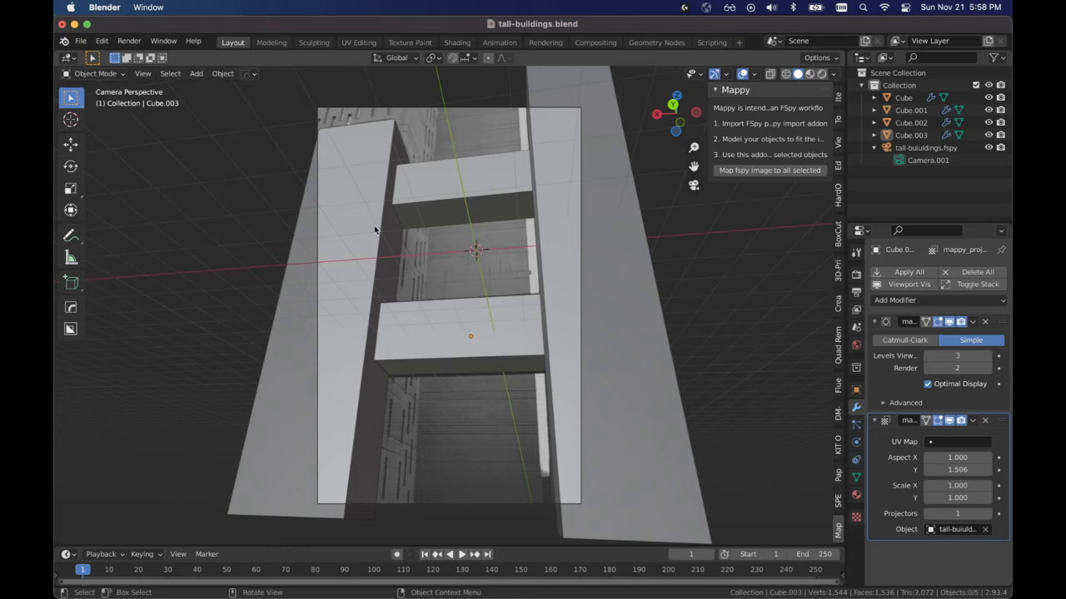
# Step: Select the left tower, upper bridge, lower bridge and right tower one after another to review the matched blocks
pyautogui.click(344, 218)
pyautogui.click(411, 186)
pyautogui.click(464, 338)
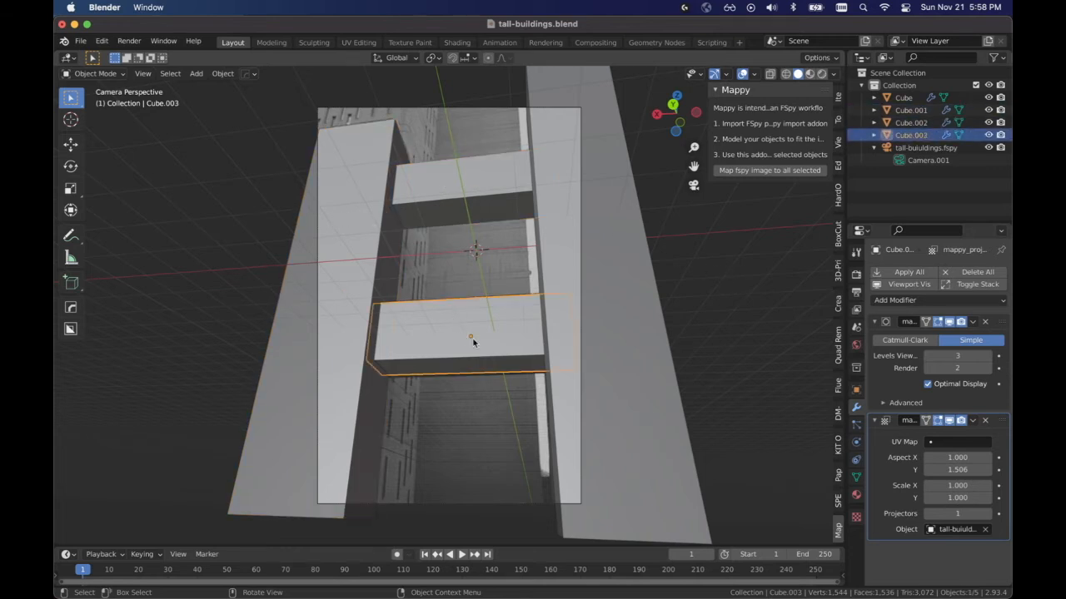
pyautogui.click(544, 318)
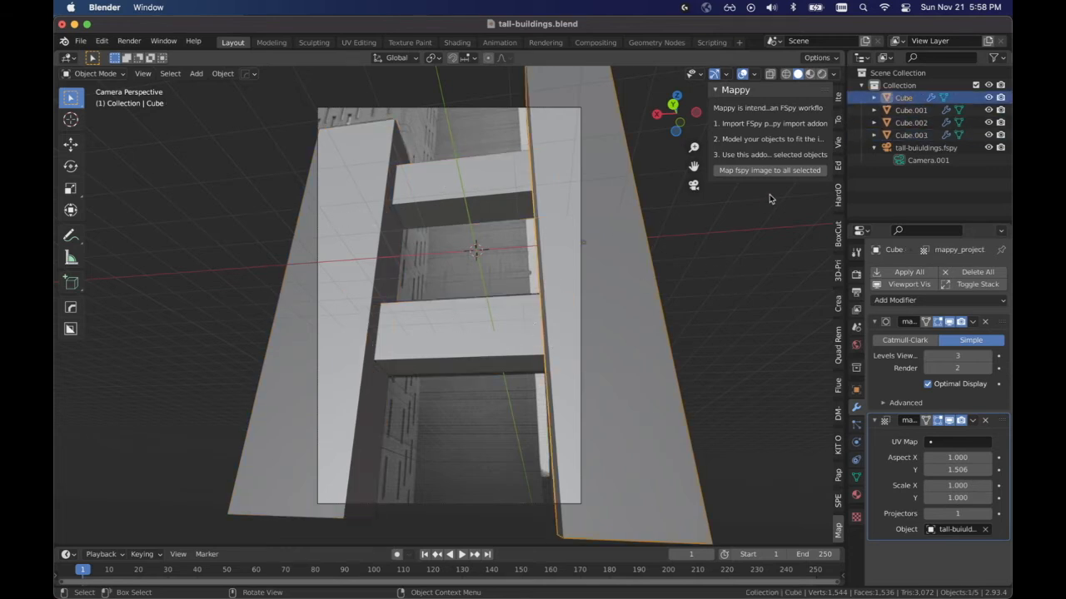
# Step: Switch the viewport to Material Preview and map the fSpy image onto the selected right tower, then clear the selection
pyautogui.click(809, 75)
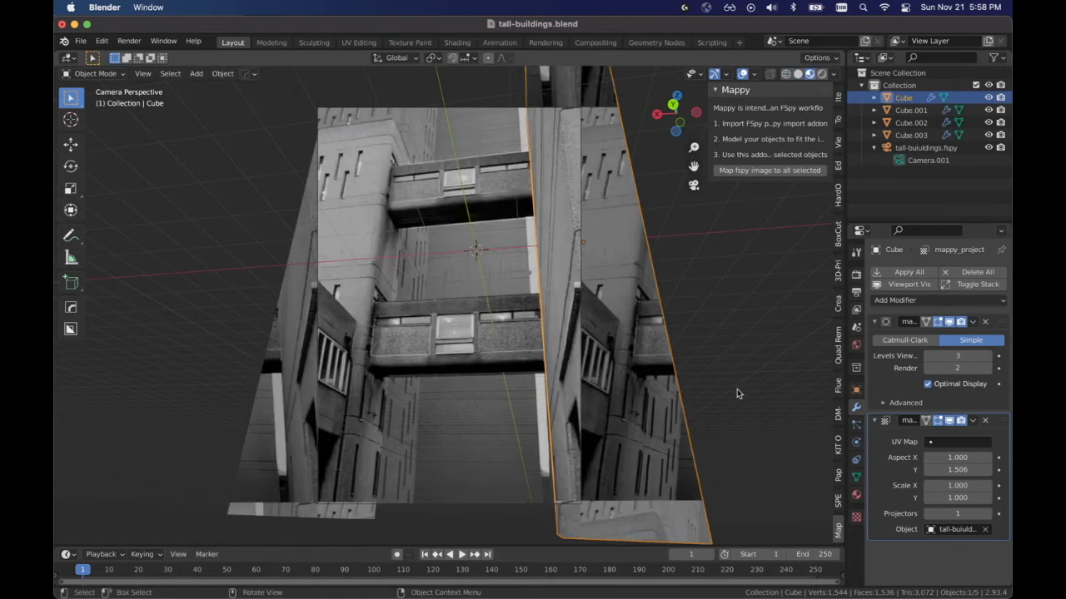
pyautogui.click(784, 171)
pyautogui.click(750, 318)
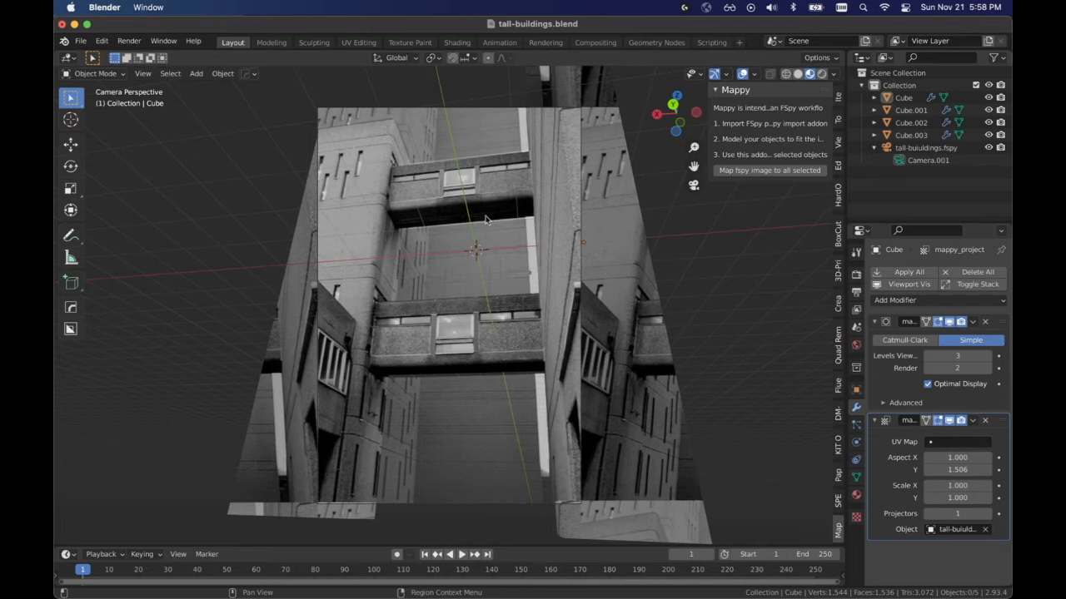
# Step: Select the textured towers and bridges one by one to inspect the projected photo on each, ending with nothing selected
pyautogui.click(550, 285)
pyautogui.click(502, 337)
pyautogui.click(488, 194)
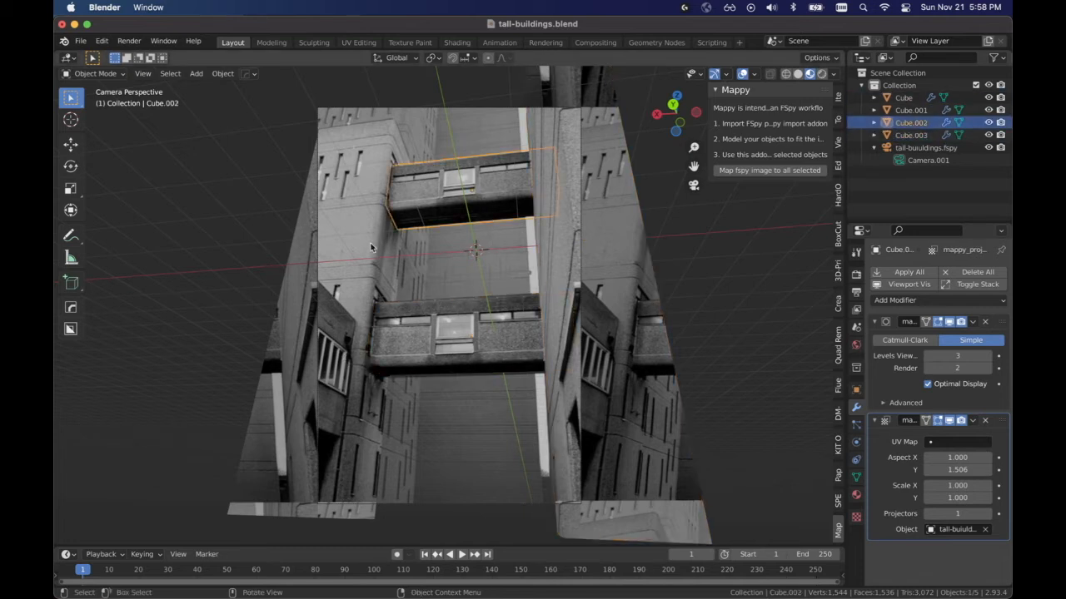
pyautogui.click(380, 380)
pyautogui.click(798, 350)
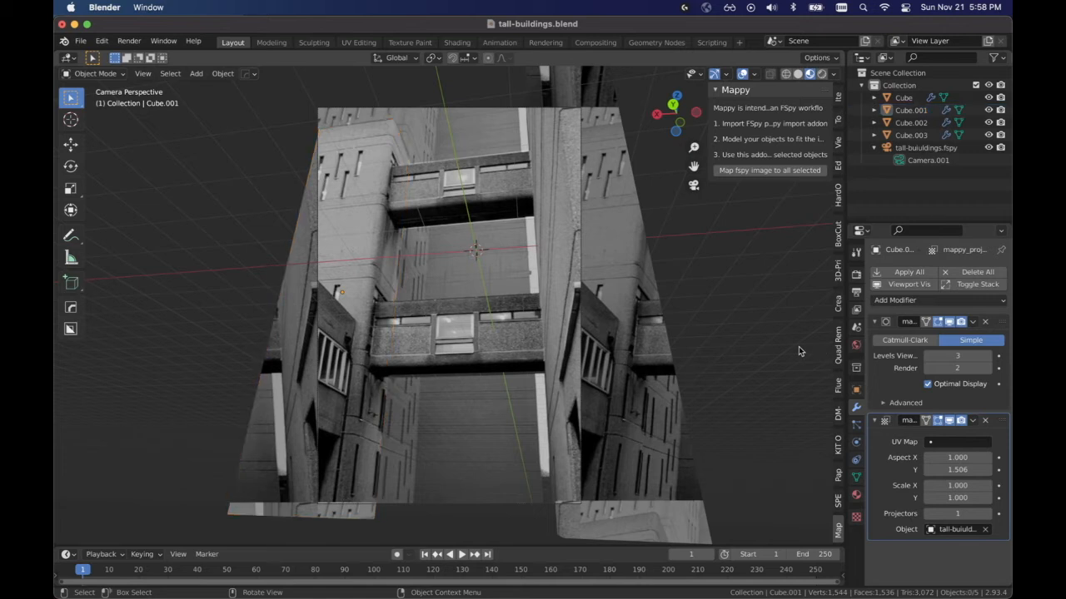
# Step: Try moving the left tower about 5.3 m down along global Z to test the projection, and return it to its original place
pyautogui.click(345, 230)
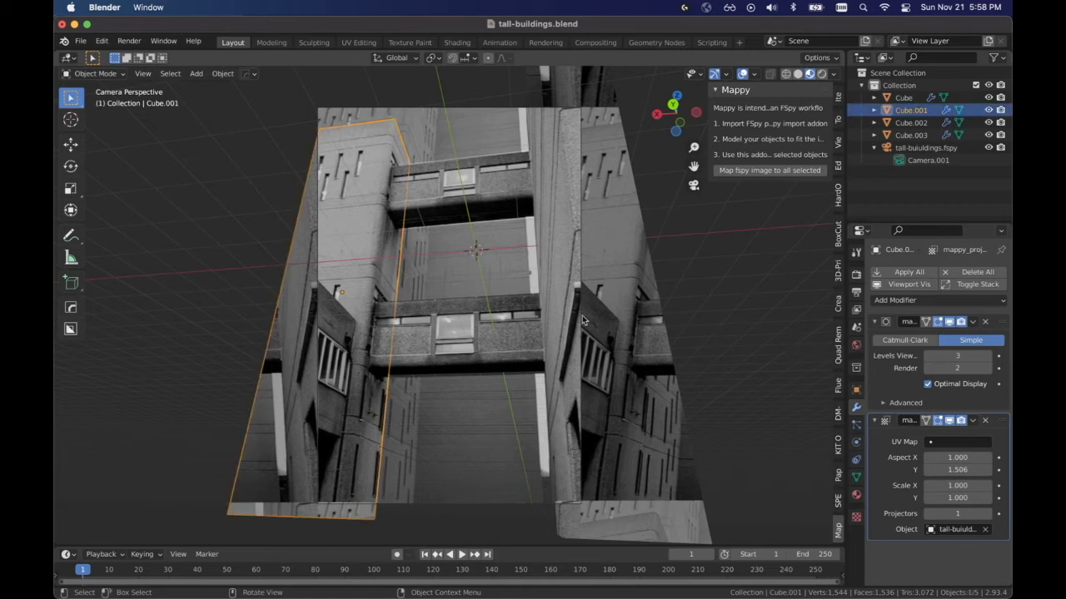
pyautogui.press('g')
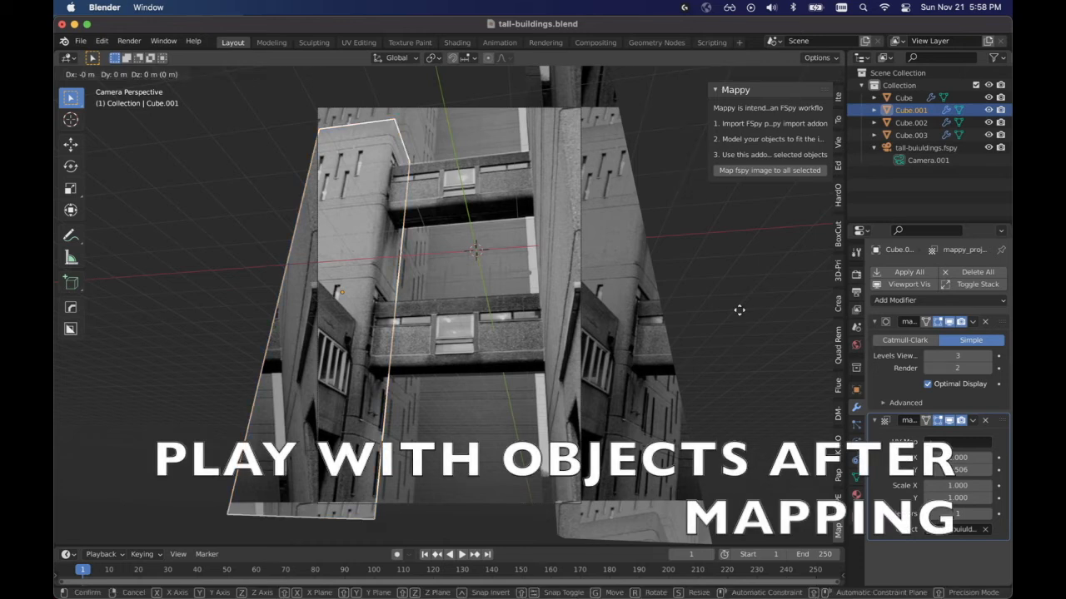
pyautogui.press('z')
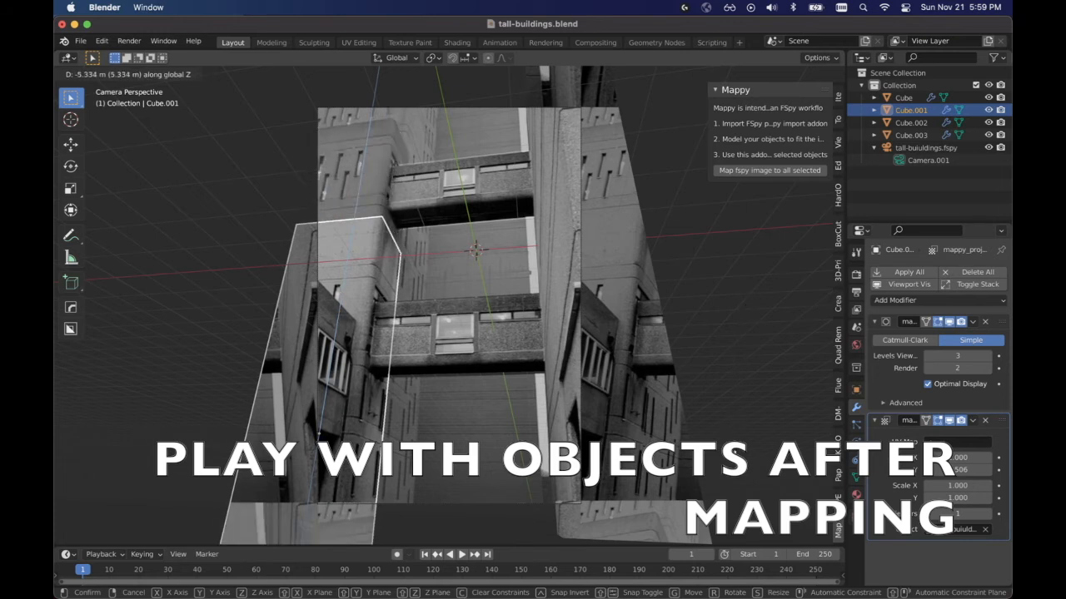
pyautogui.click(738, 360)
pyautogui.press('g')
pyautogui.press('z')
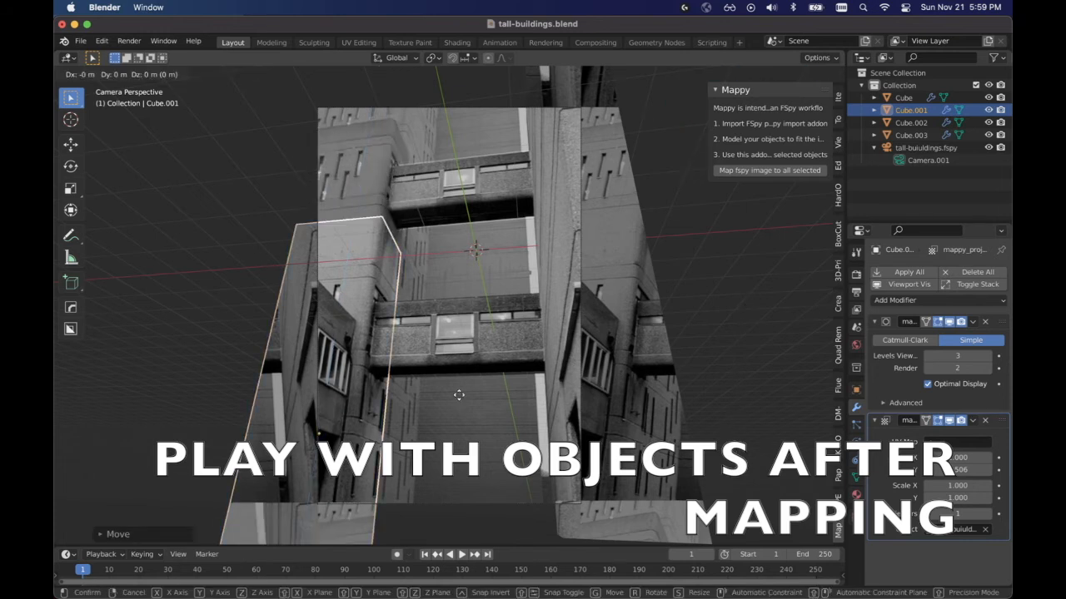
pyautogui.click(491, 254)
pyautogui.click(720, 318)
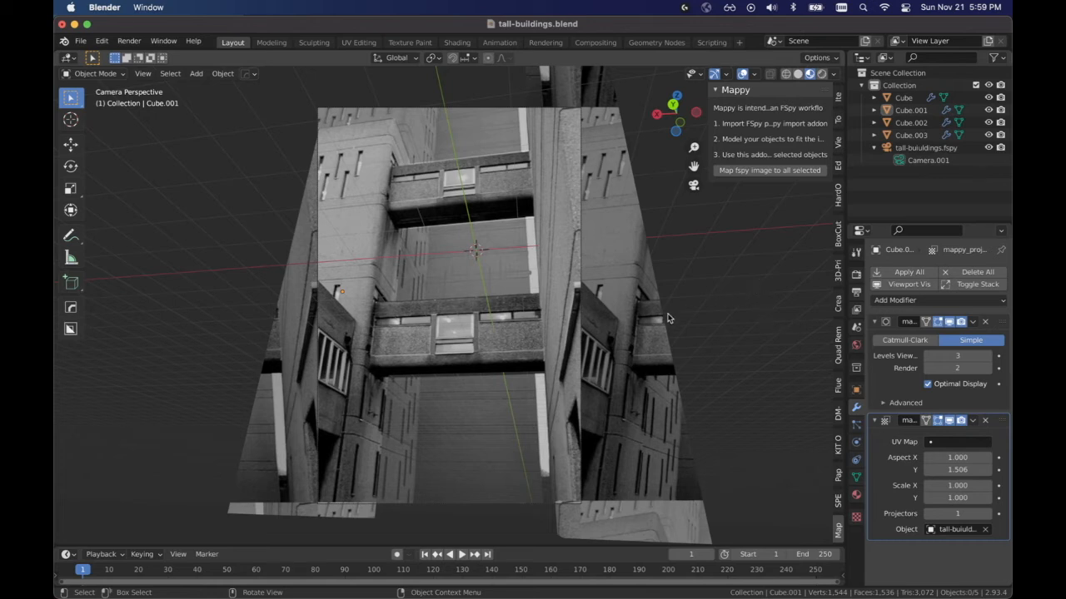
# Step: Test lower viewport subdivision levels on the upper bridge's Simple subdivision modifier, and set the level back to 3
pyautogui.click(506, 327)
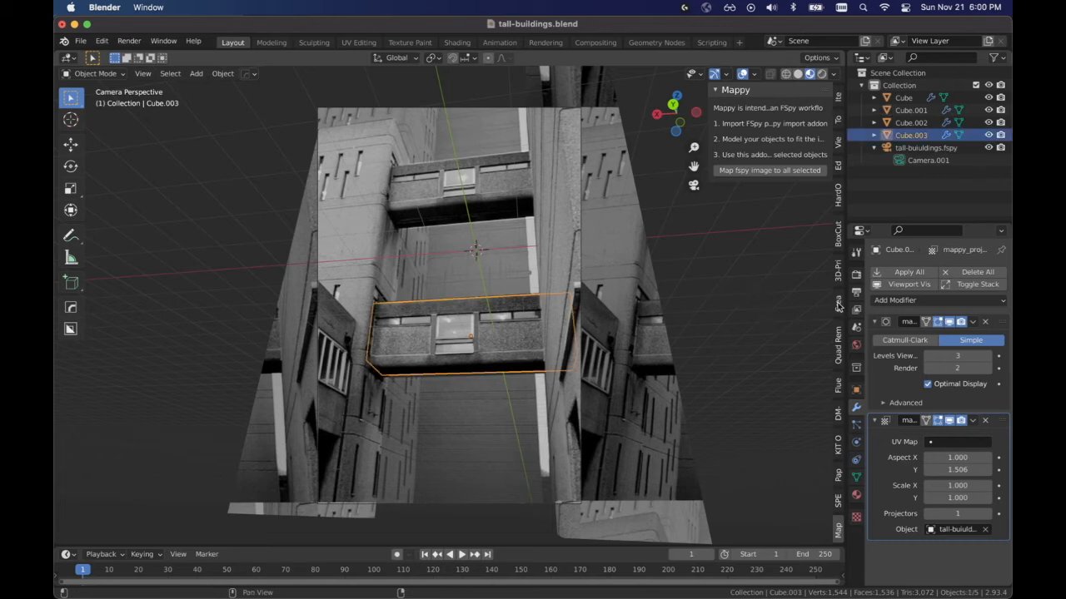
pyautogui.click(502, 218)
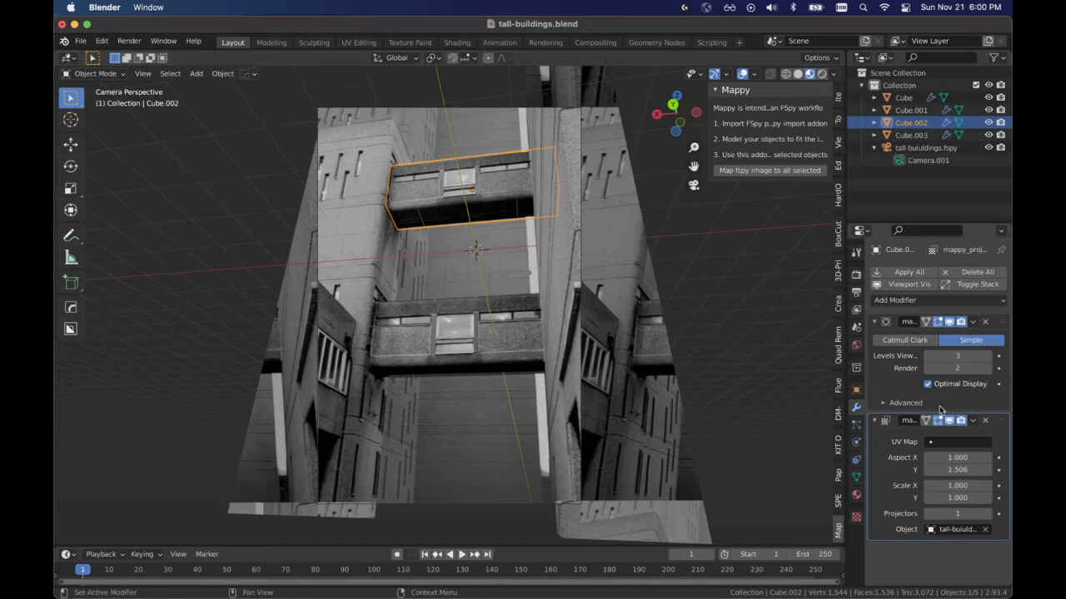
pyautogui.click(928, 358)
pyautogui.click(928, 358)
pyautogui.click(928, 358)
pyautogui.click(988, 357)
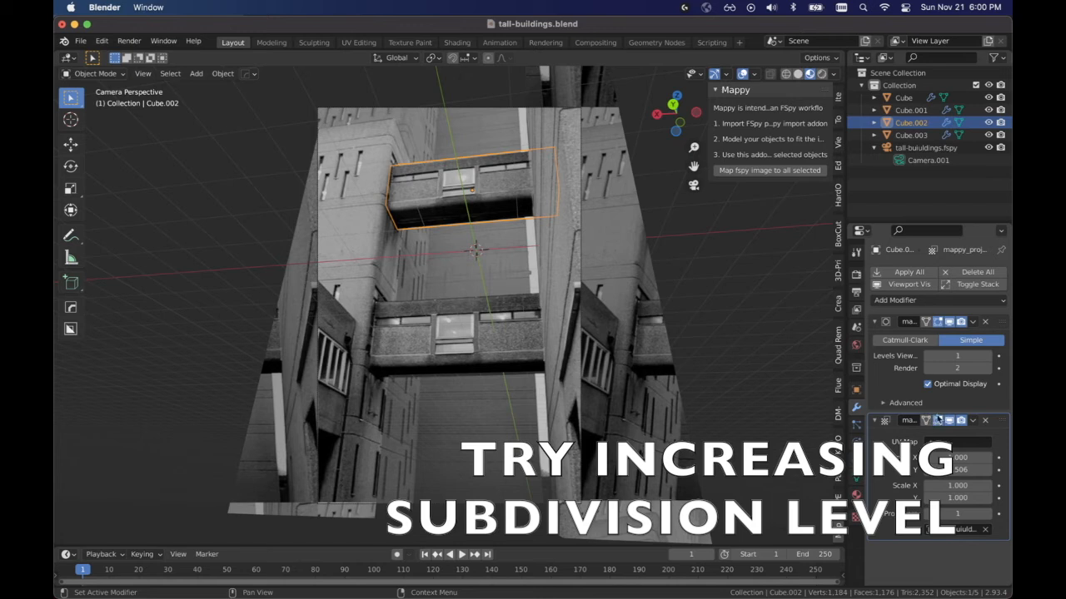
pyautogui.click(988, 357)
pyautogui.click(988, 357)
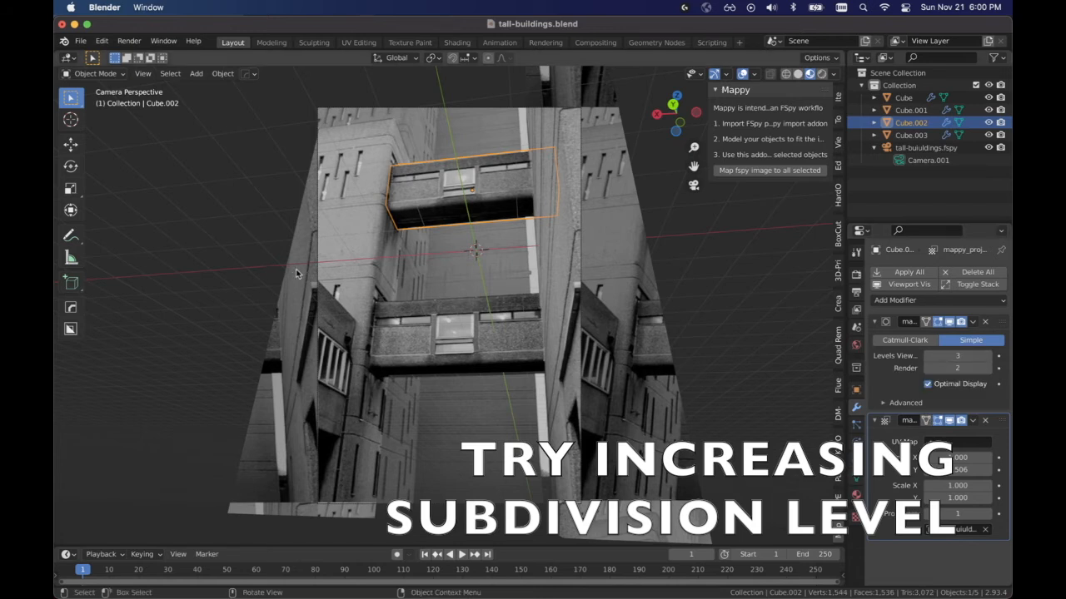
# Step: Reduce the left tower's viewport subdivision level to 1 to compare the texture distortion, and set it back to 3
pyautogui.click(348, 255)
pyautogui.click(927, 357)
pyautogui.click(927, 358)
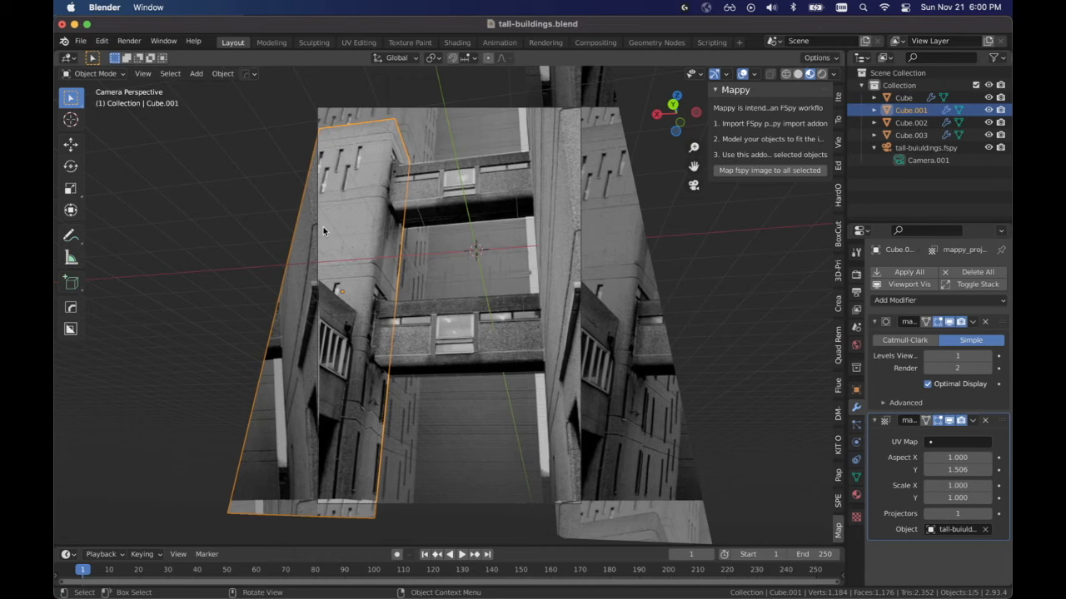
pyautogui.click(988, 356)
pyautogui.click(988, 357)
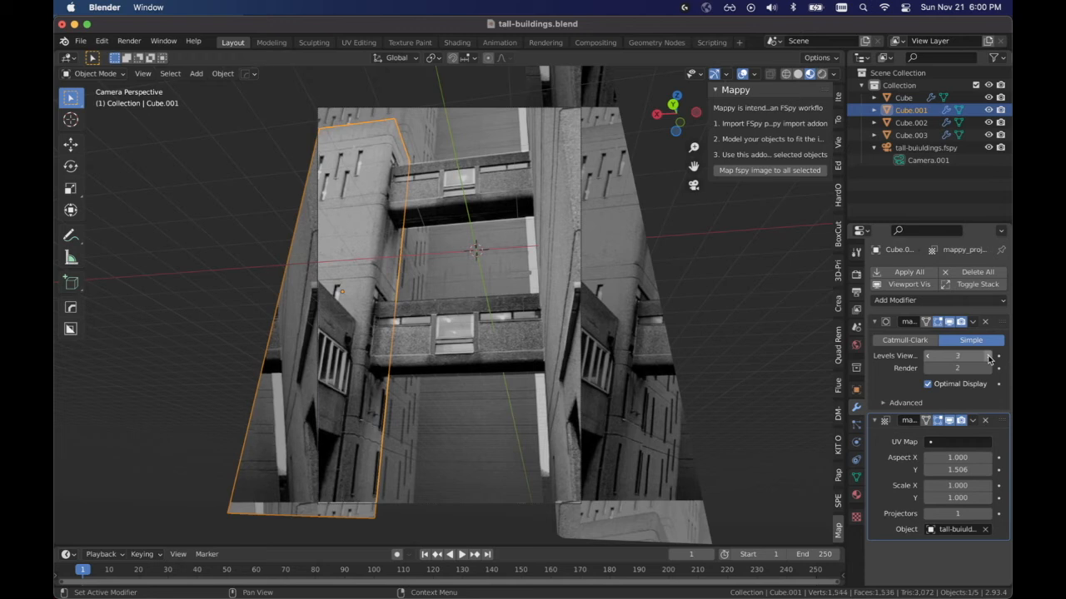
# Step: Raise the left tower's viewport subdivision level to 6 and bring it down to 4
pyautogui.click(989, 356)
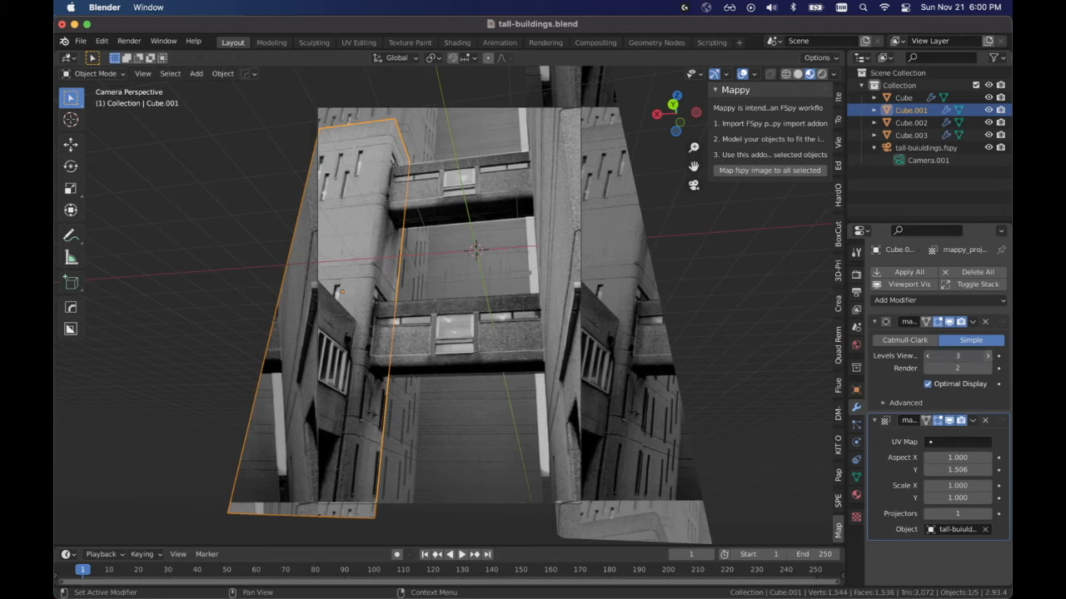
pyautogui.click(988, 356)
pyautogui.click(988, 356)
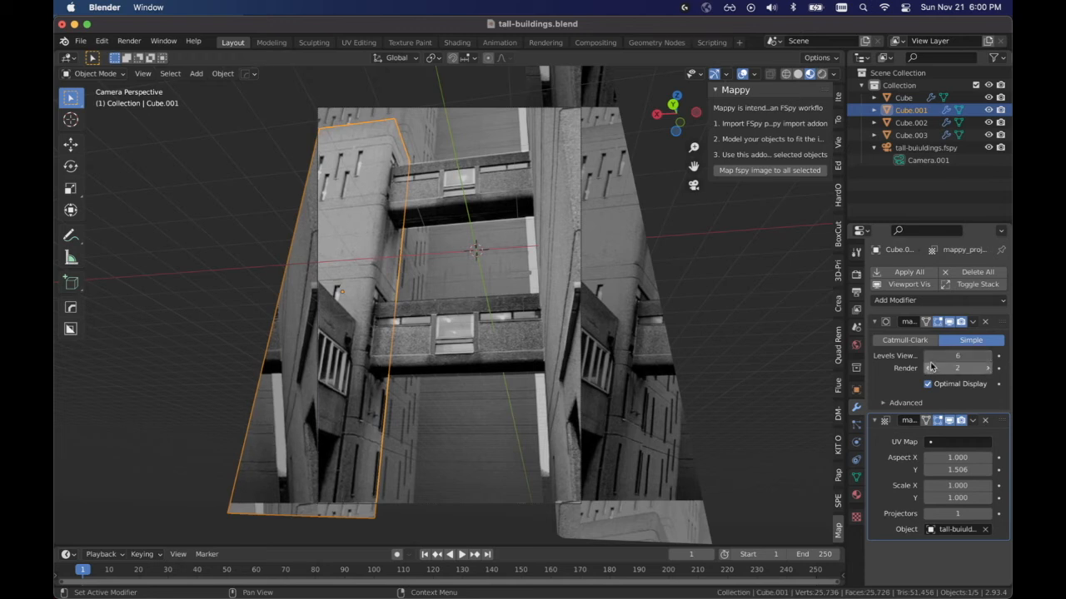
pyautogui.click(928, 357)
pyautogui.click(928, 356)
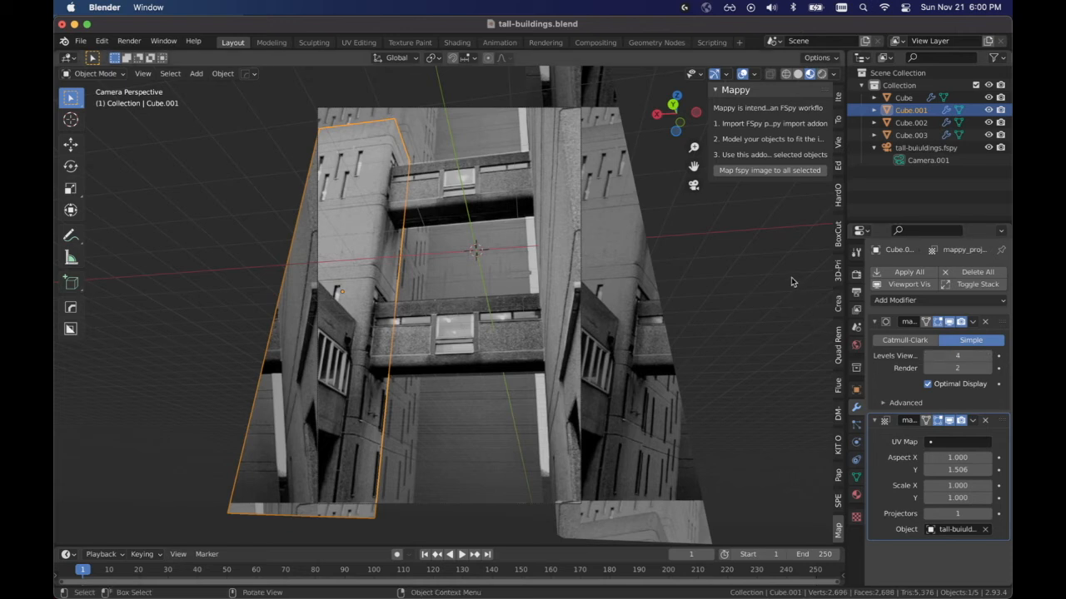
# Step: Set the left tower's viewport subdivision level to 3 and display the scene in wireframe
pyautogui.click(928, 356)
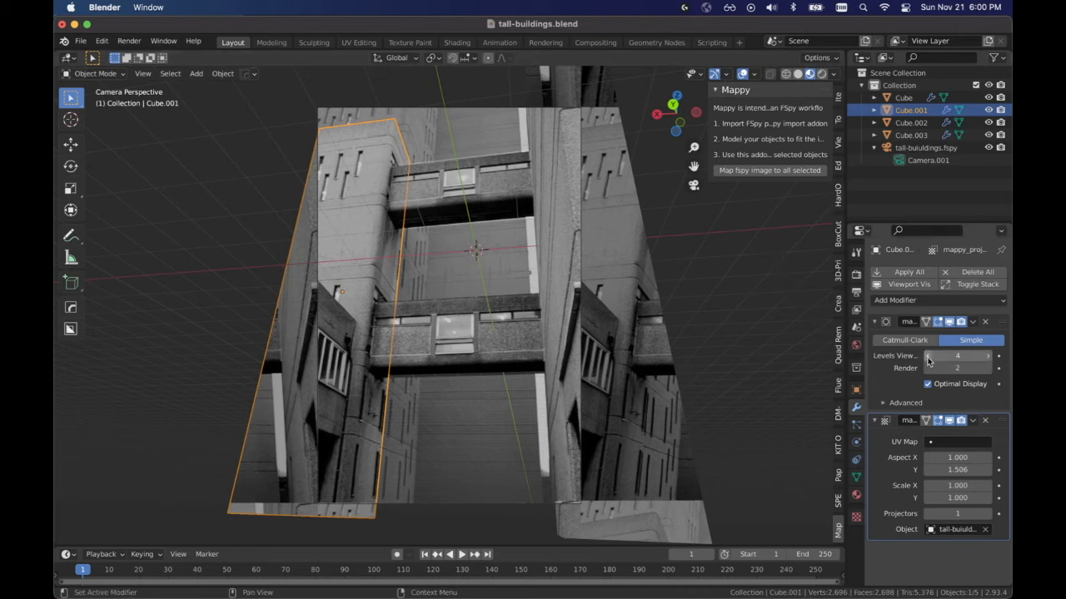
pyautogui.click(785, 74)
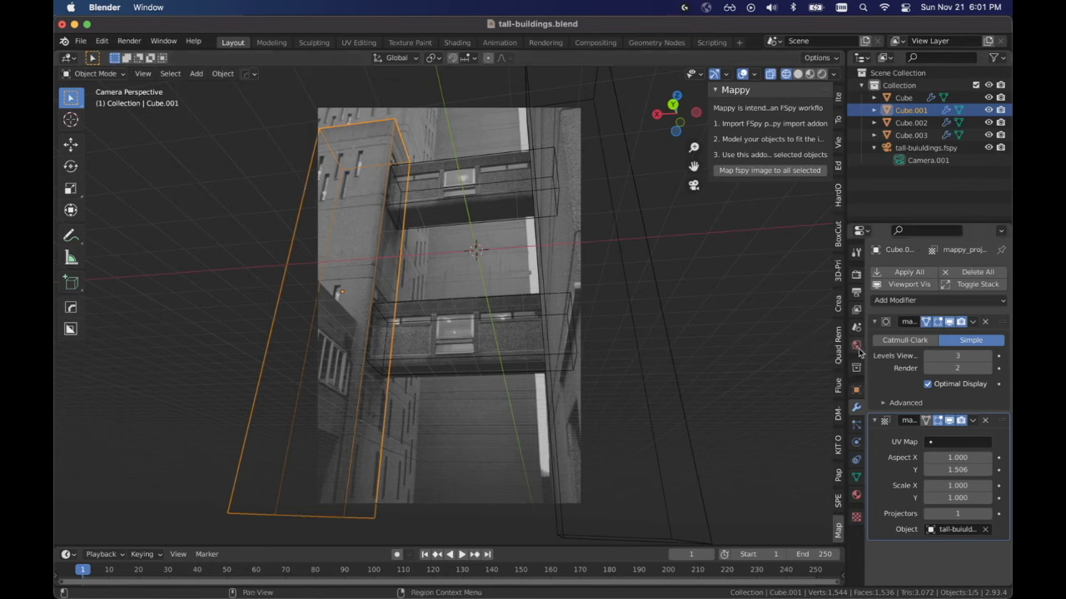
# Step: Add a vertical loop cut to the upper bridge and slide it to the right edge of its central window
pyautogui.click(465, 201)
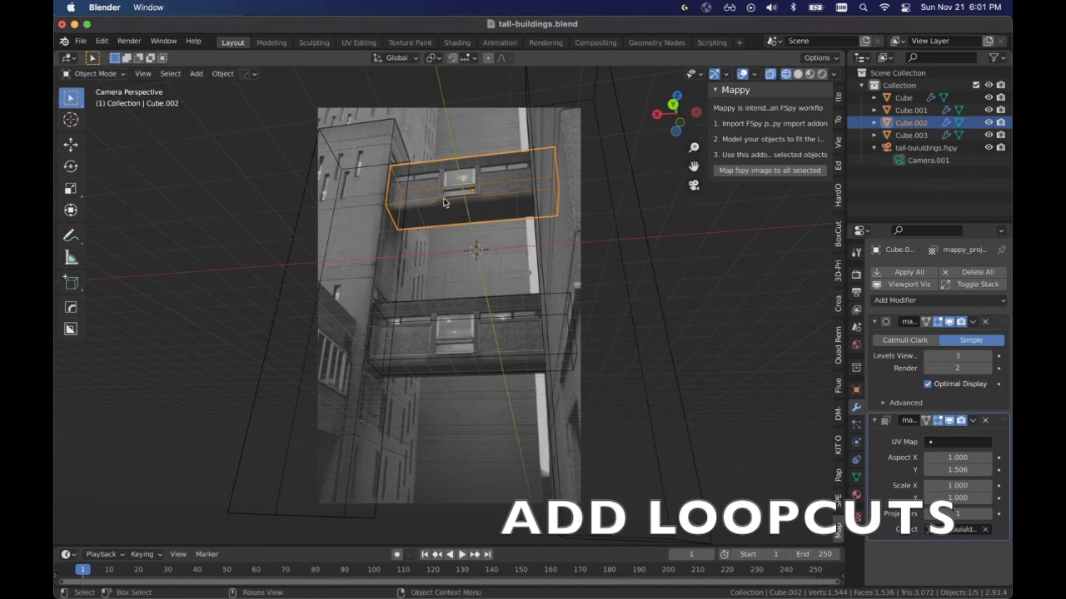
pyautogui.press('Tab')
pyautogui.hotkey('ctrl', 'r')
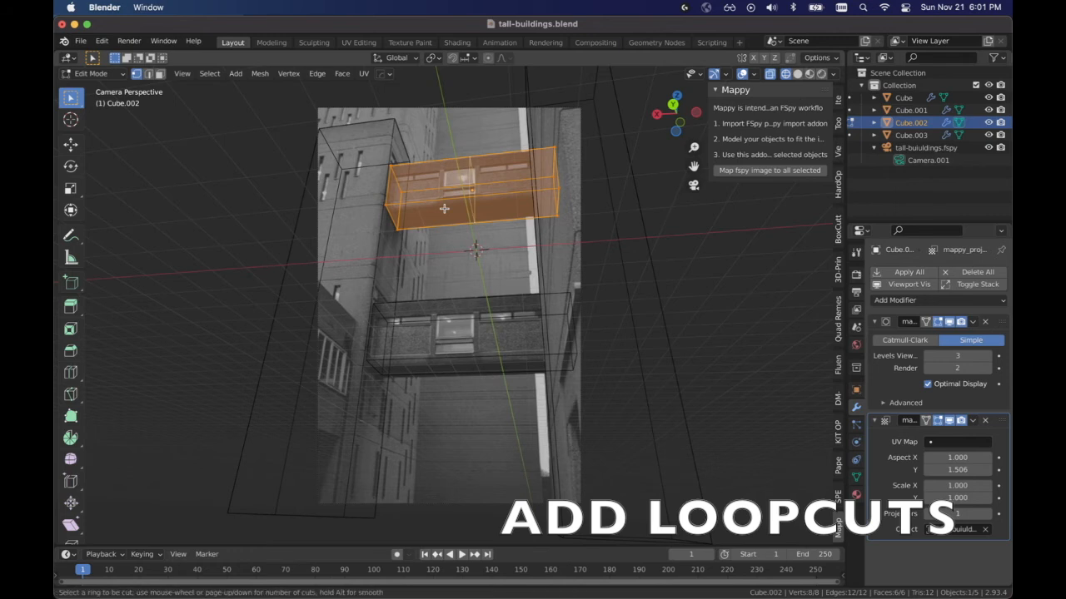
pyautogui.click(461, 198)
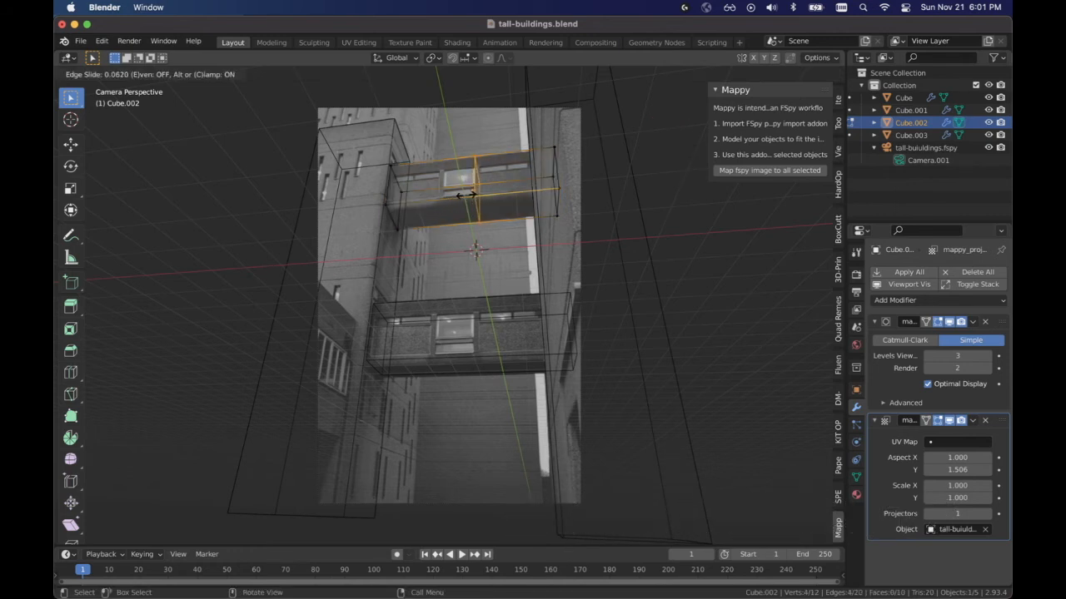
pyautogui.click(466, 194)
# Step: Add a second vertical loop cut at the left edge of the upper bridge's window and leave Edit Mode
pyautogui.hotkey('ctrl', 'r')
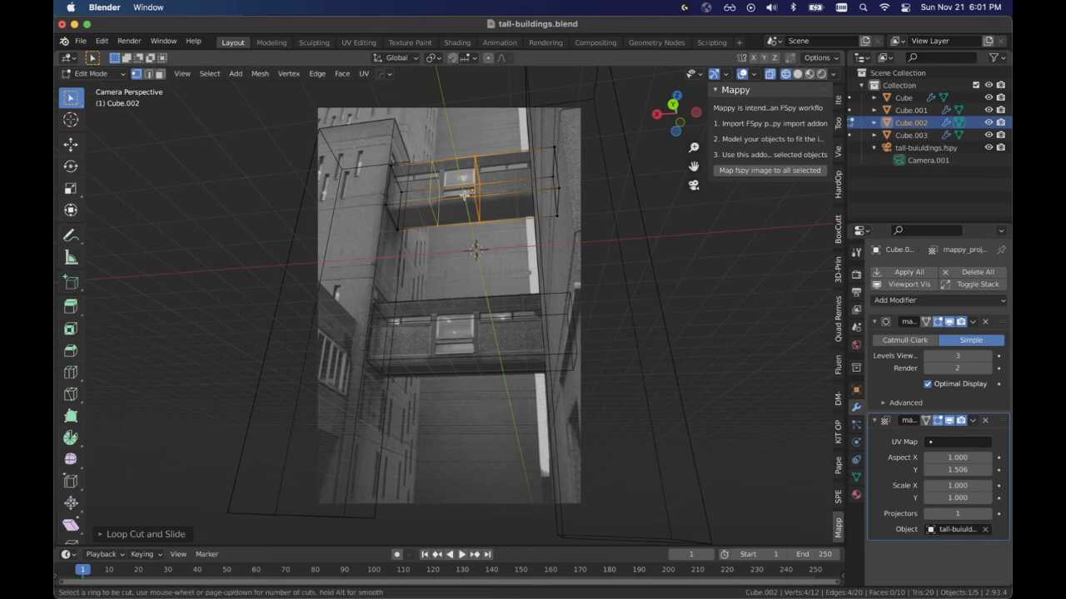
pyautogui.click(445, 197)
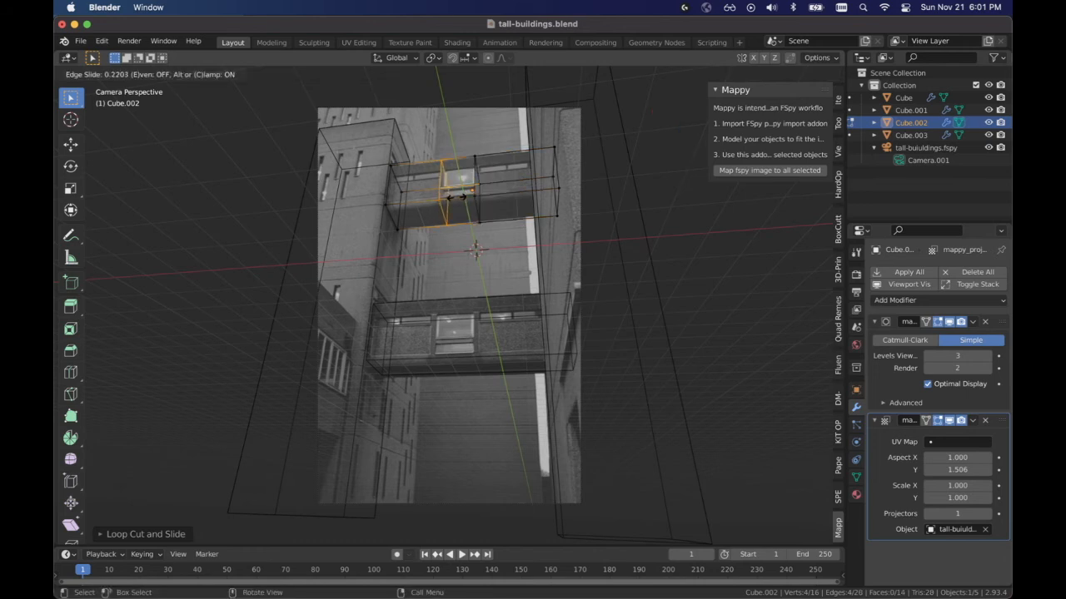
pyautogui.click(461, 196)
pyautogui.click(734, 283)
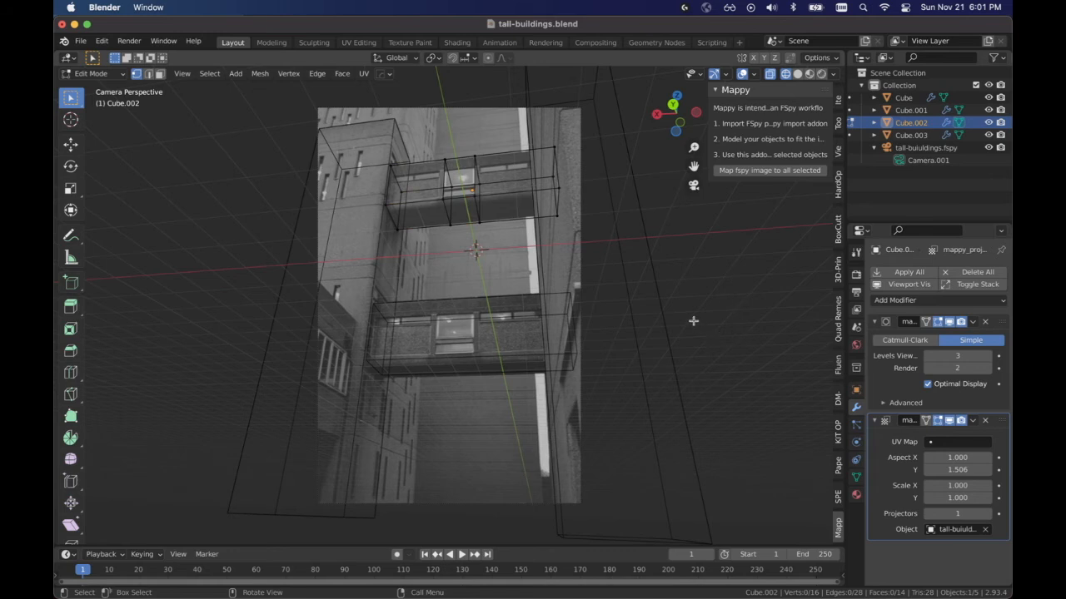
pyautogui.press('Tab')
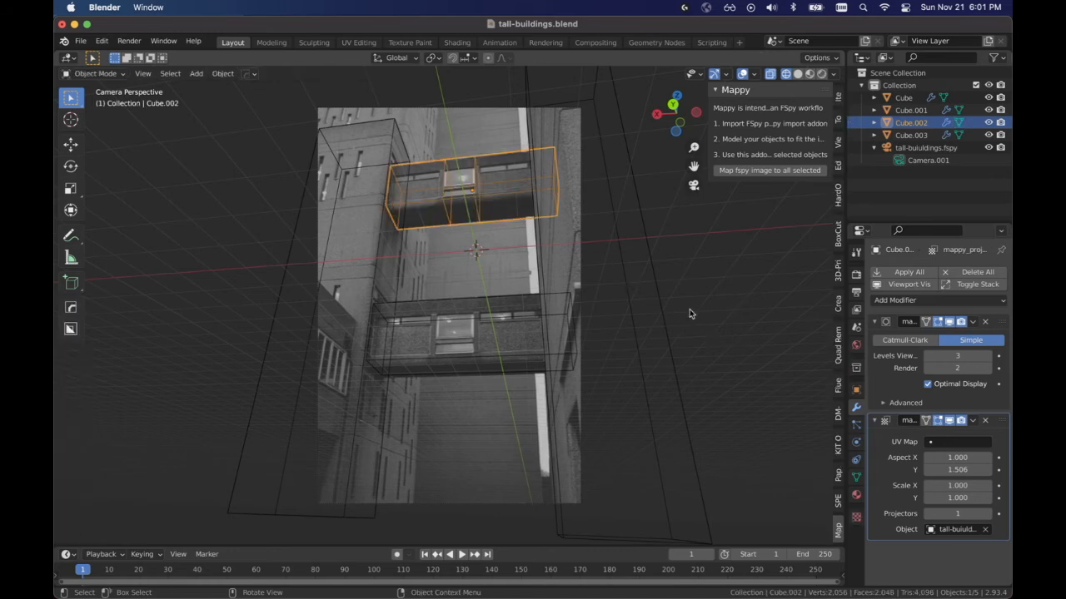
# Step: Deselect the upper bridge and display the scene in Material Preview shading to check the projected texture
pyautogui.click(689, 309)
pyautogui.click(798, 73)
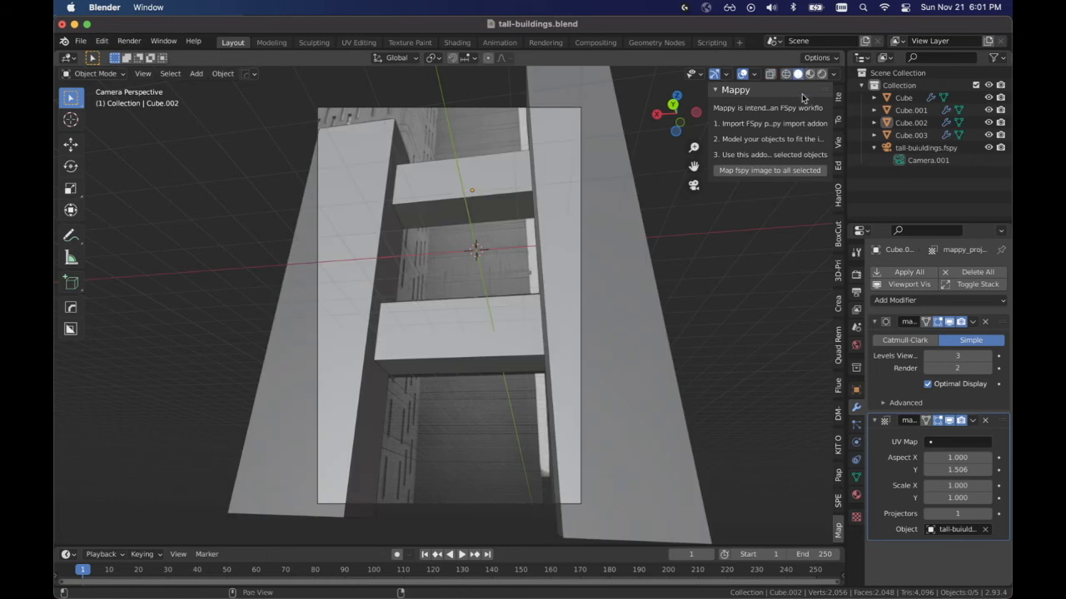
pyautogui.click(809, 74)
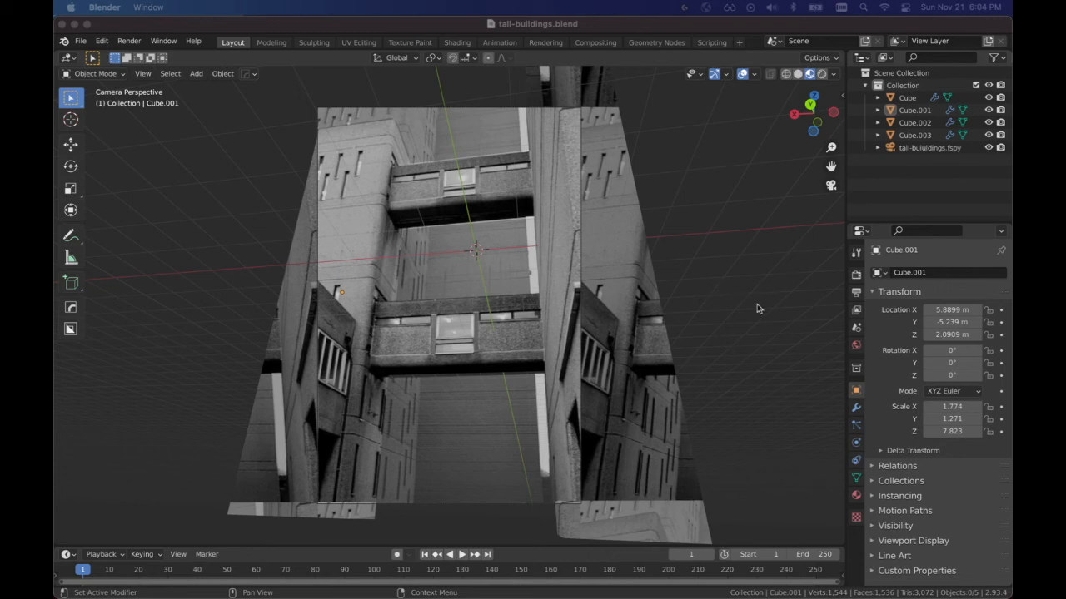
# Step: Bring up the Mappy add-on's controls for mapping the fSpy image
pyautogui.click(842, 100)
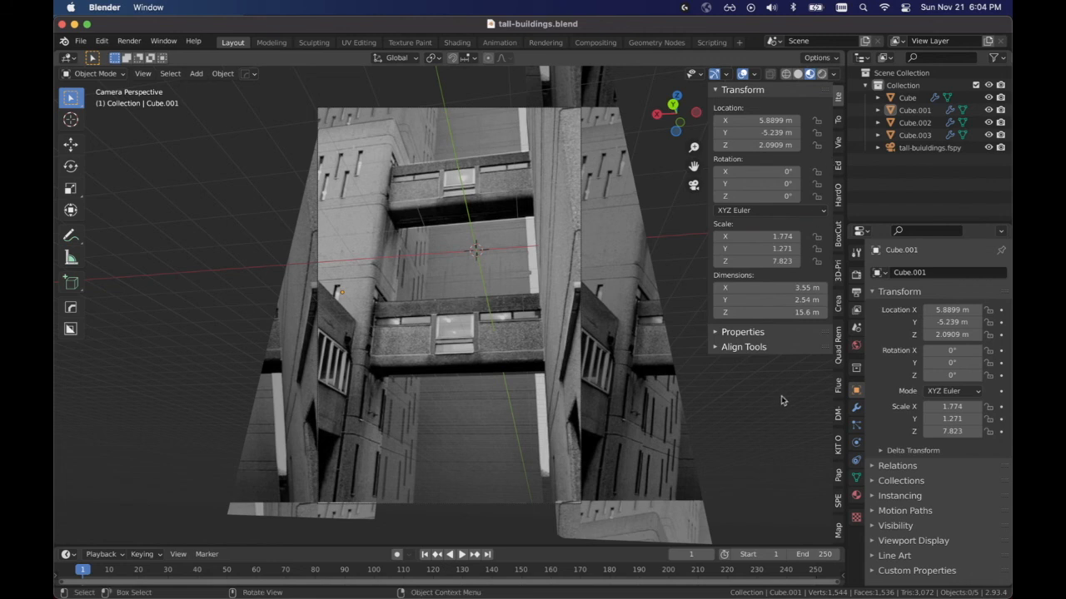
pyautogui.click(839, 533)
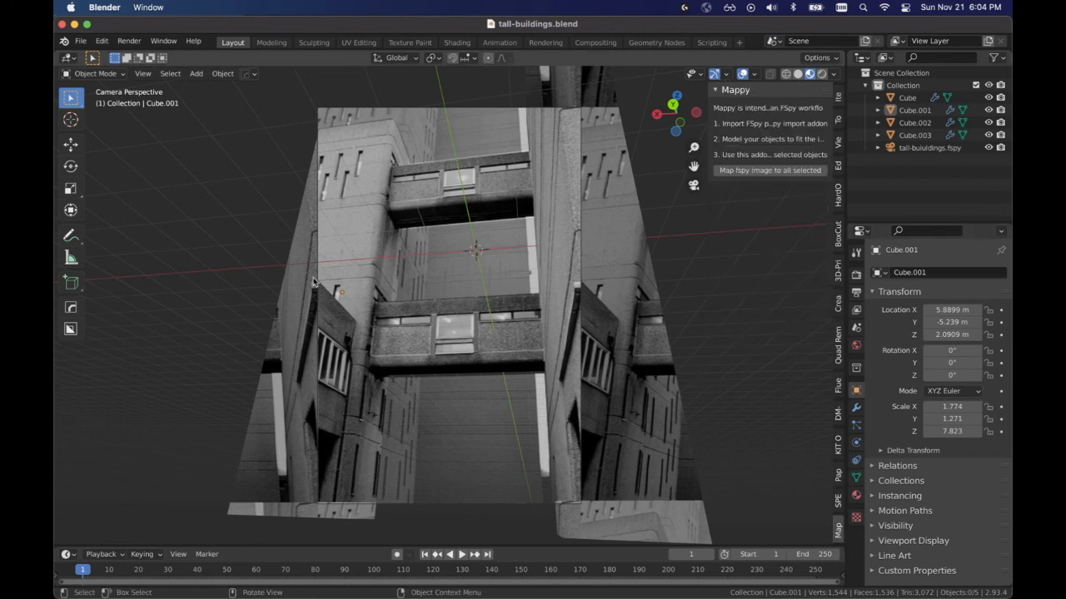